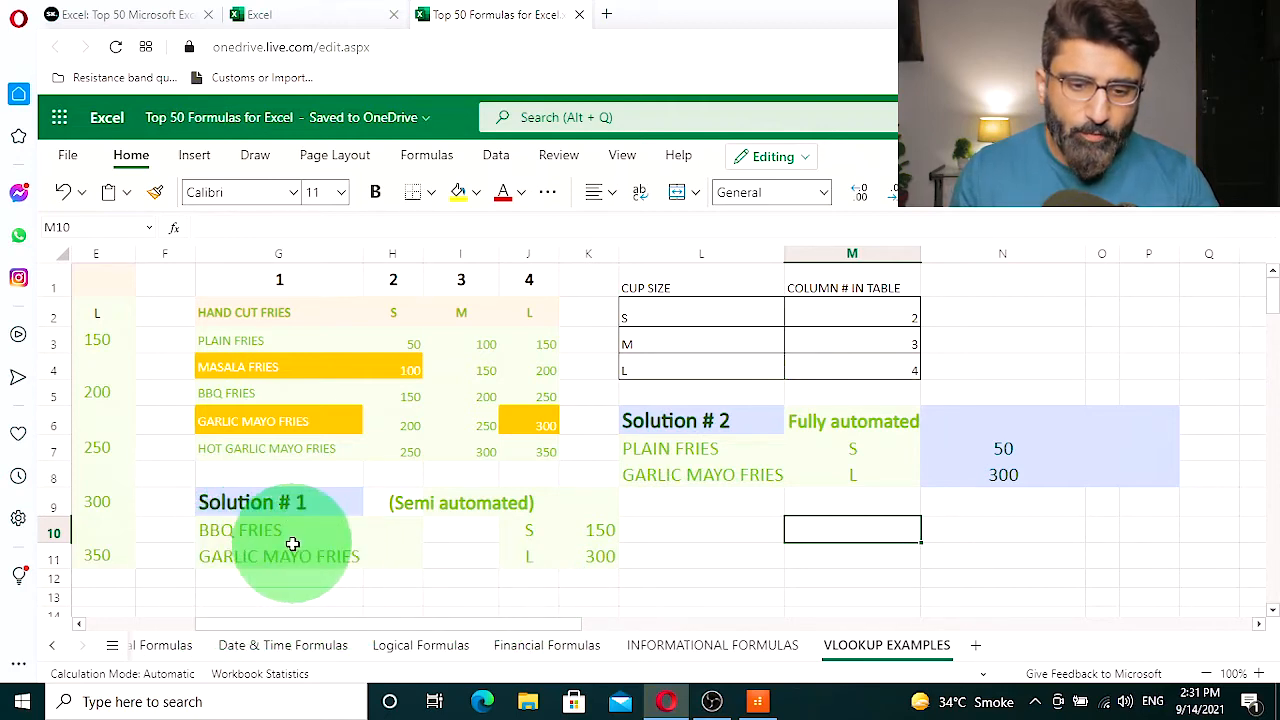
- Erase the existing formula in cell K10, the BBQ FRIES price under Solution # 1
{"action": "left_click", "coordinate": [609, 535]}
{"action": "double_click", "coordinate": [609, 535]}
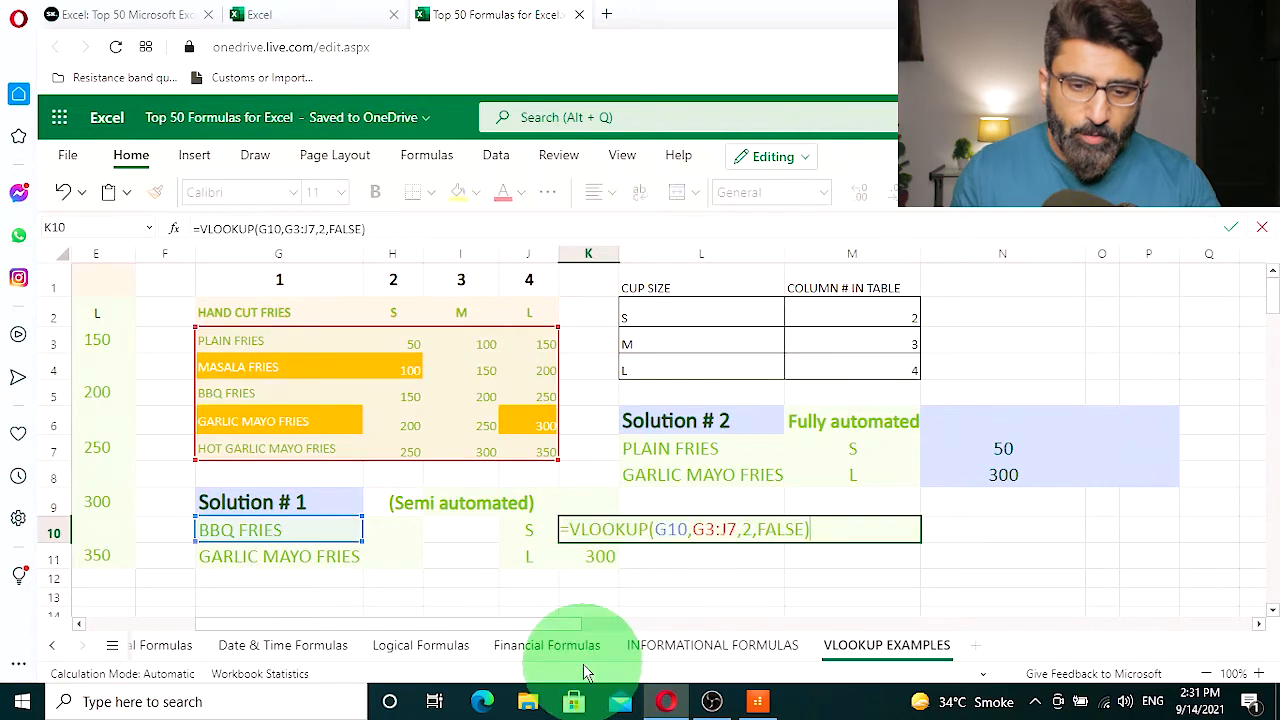
{"action": "key", "text": "BackSpace"}
{"action": "key", "text": "BackSpace"}
{"action": "key", "text": "BackSpace"}
{"action": "key", "text": "BackSpace"}
{"action": "key", "text": "BackSpace"}
{"action": "key", "text": "BackSpace"}
{"action": "key", "text": "BackSpace"}
{"action": "key", "text": "BackSpace"}
{"action": "key", "text": "BackSpace"}
{"action": "key", "text": "BackSpace"}
{"action": "key", "text": "BackSpace"}
{"action": "key", "text": "BackSpace"}
{"action": "key", "text": "BackSpace"}
{"action": "key", "text": "BackSpace"}
{"action": "key", "text": "BackSpace"}
{"action": "key", "text": "BackSpace"}
{"action": "key", "text": "BackSpace"}
{"action": "key", "text": "BackSpace"}
{"action": "key", "text": "BackSpace"}
{"action": "key", "text": "BackSpace"}
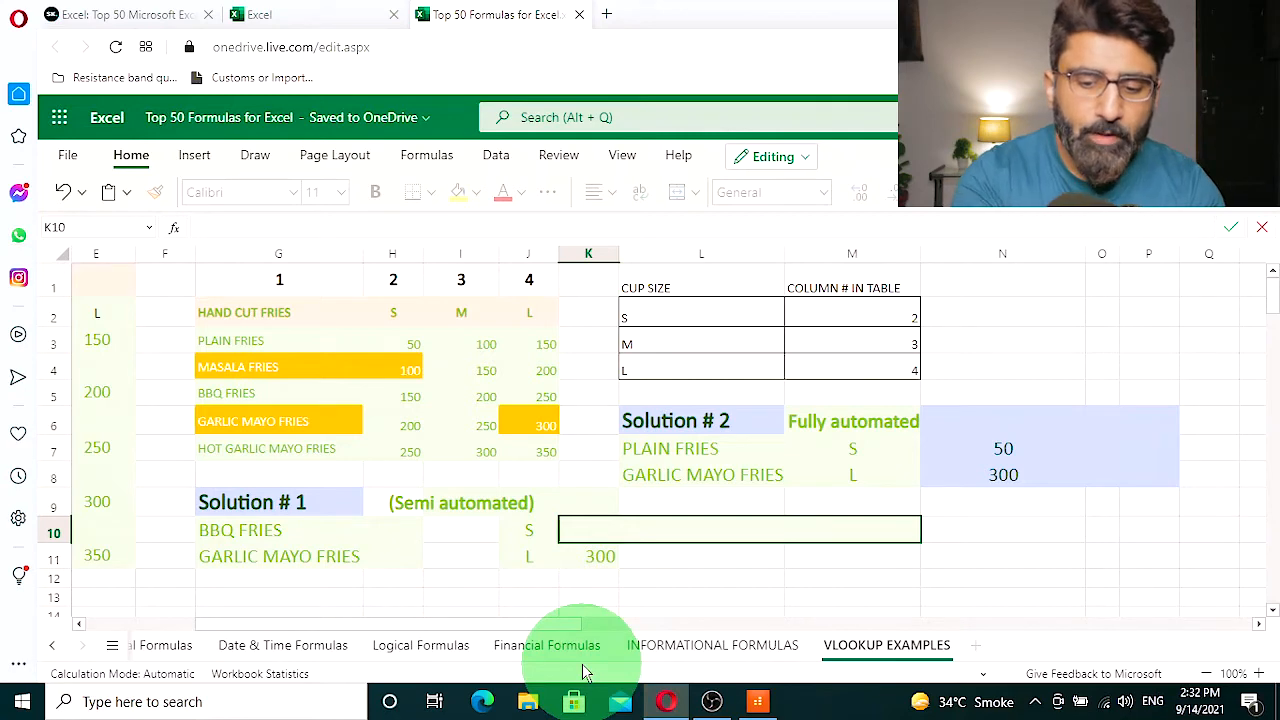
- Enter =VLOOKUP(G10,G3:J7,2,FALSE) in K10 to look up the small BBQ FRIES price
{"action": "type", "text": "VLOOKUP"}
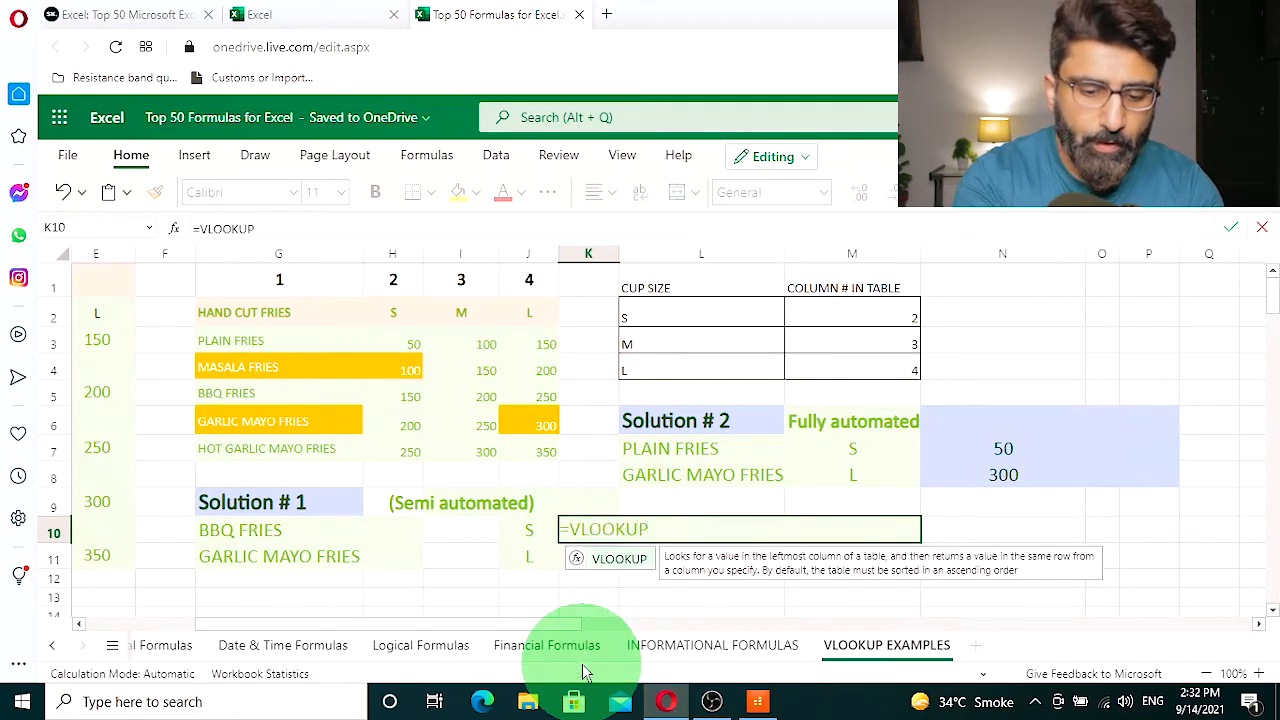
{"action": "type", "text": "("}
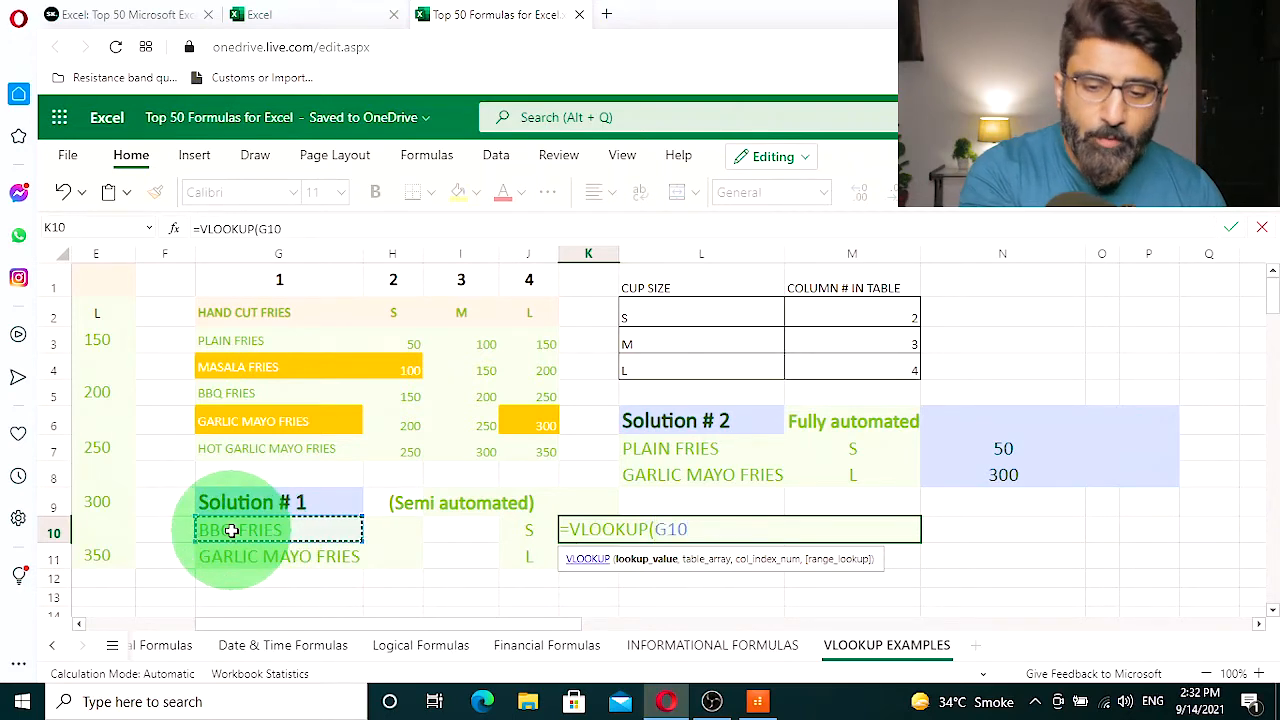
{"action": "type", "text": ","}
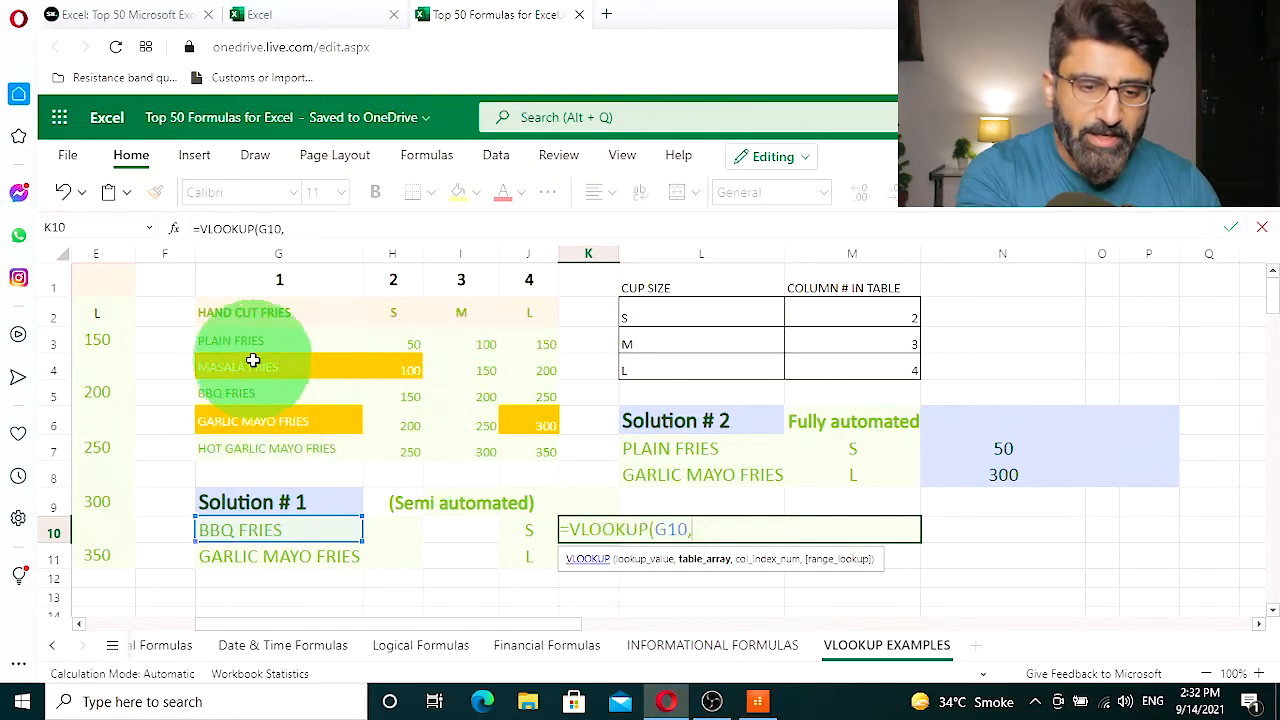
{"action": "left_click_drag", "start_coordinate": [238, 343], "coordinate": [535, 447]}
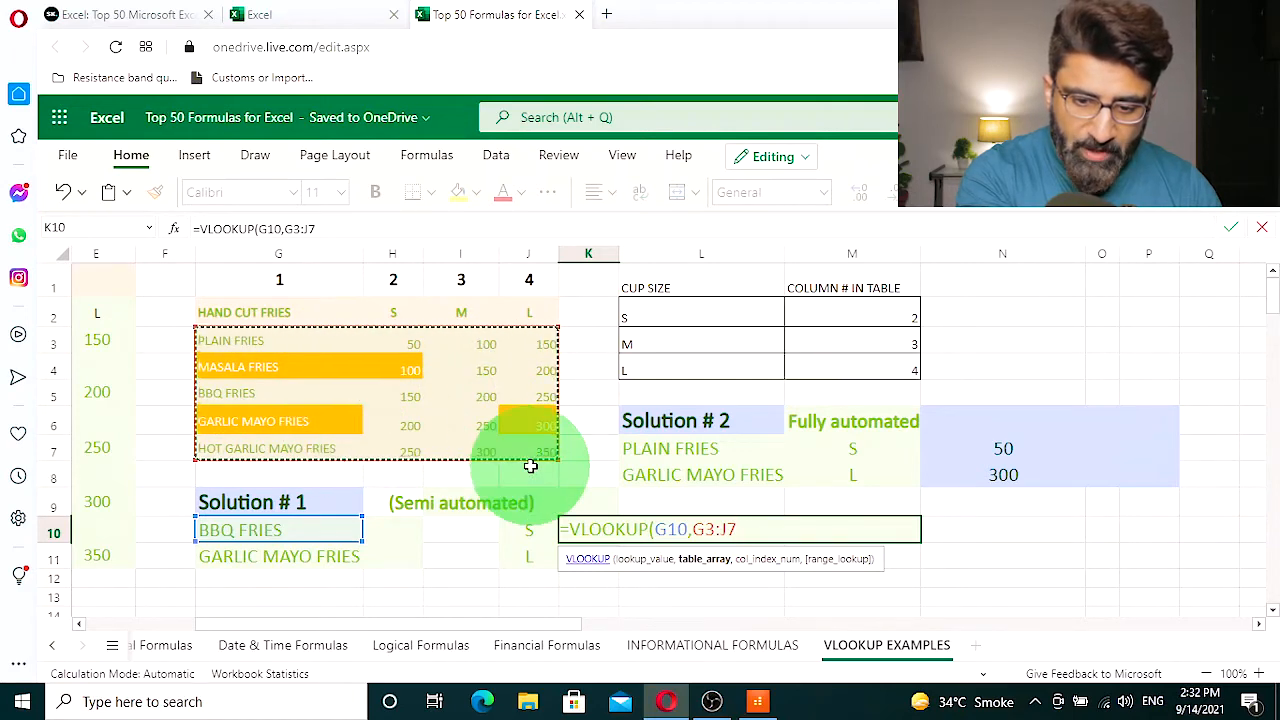
{"action": "type", "text": ",2,"}
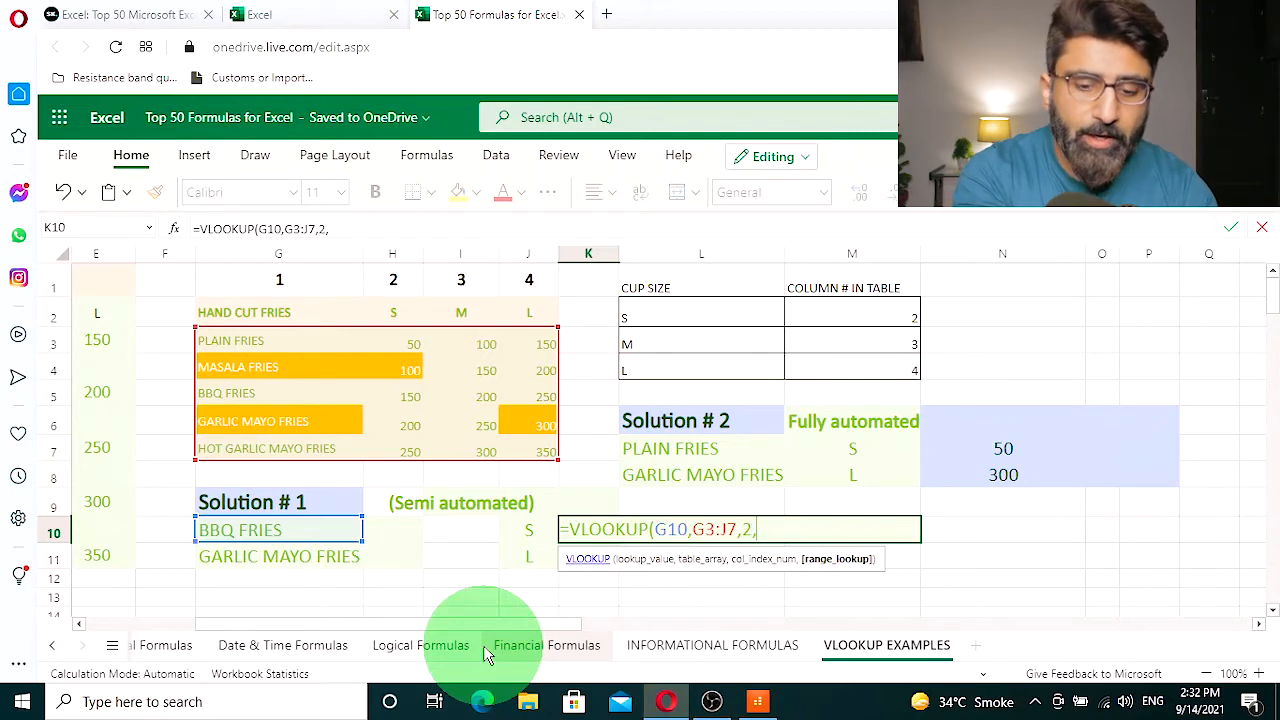
{"action": "type", "text": "FA"}
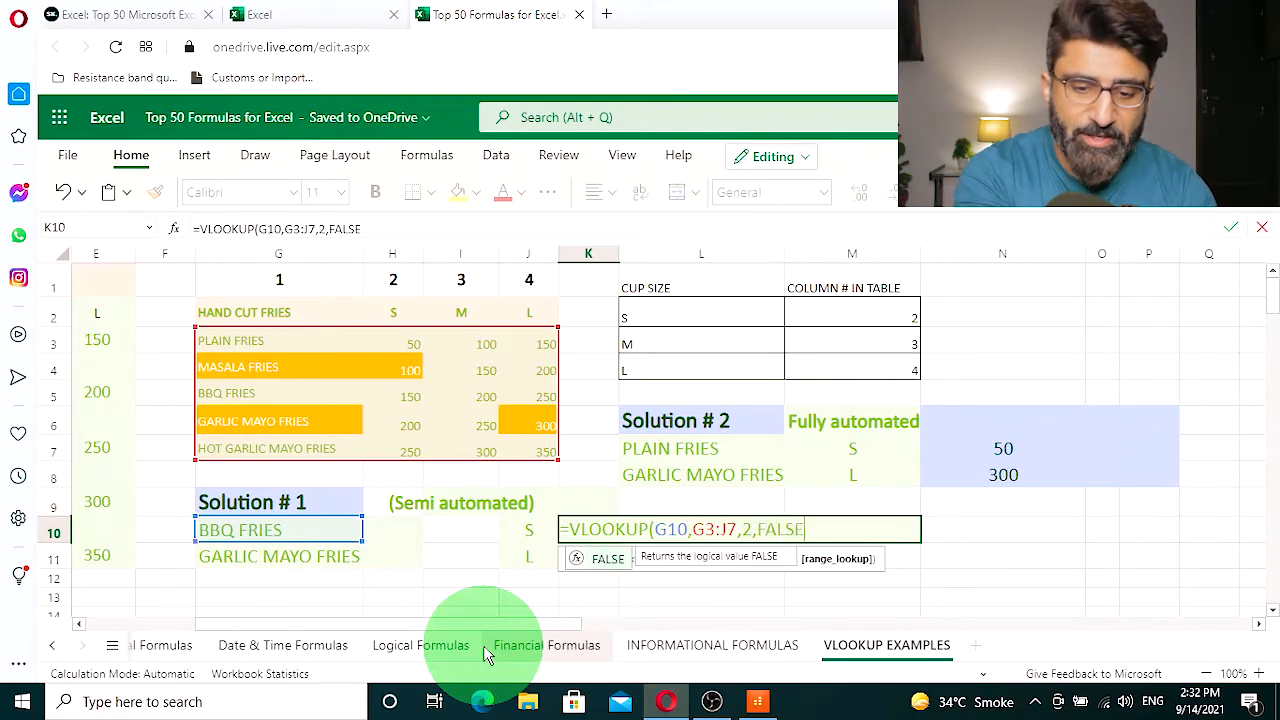
{"action": "type", "text": "LSE"}
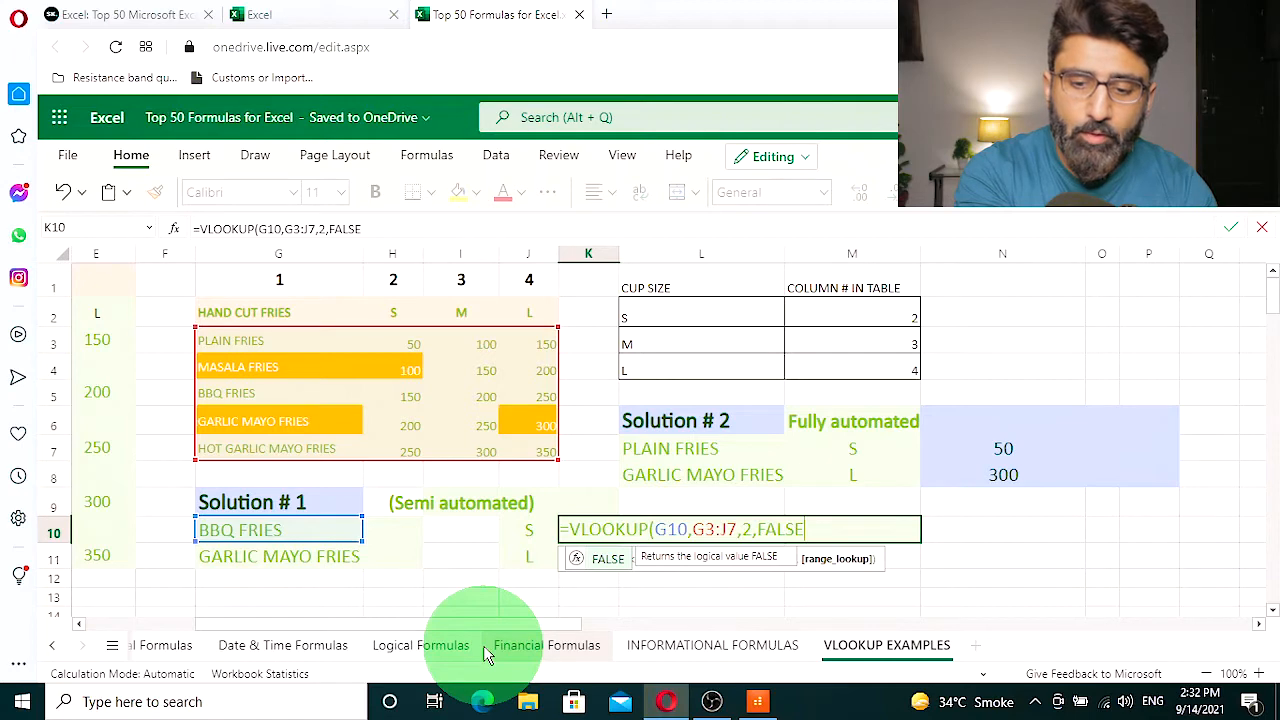
{"action": "type", "text": ")"}
{"action": "key", "text": "Return"}
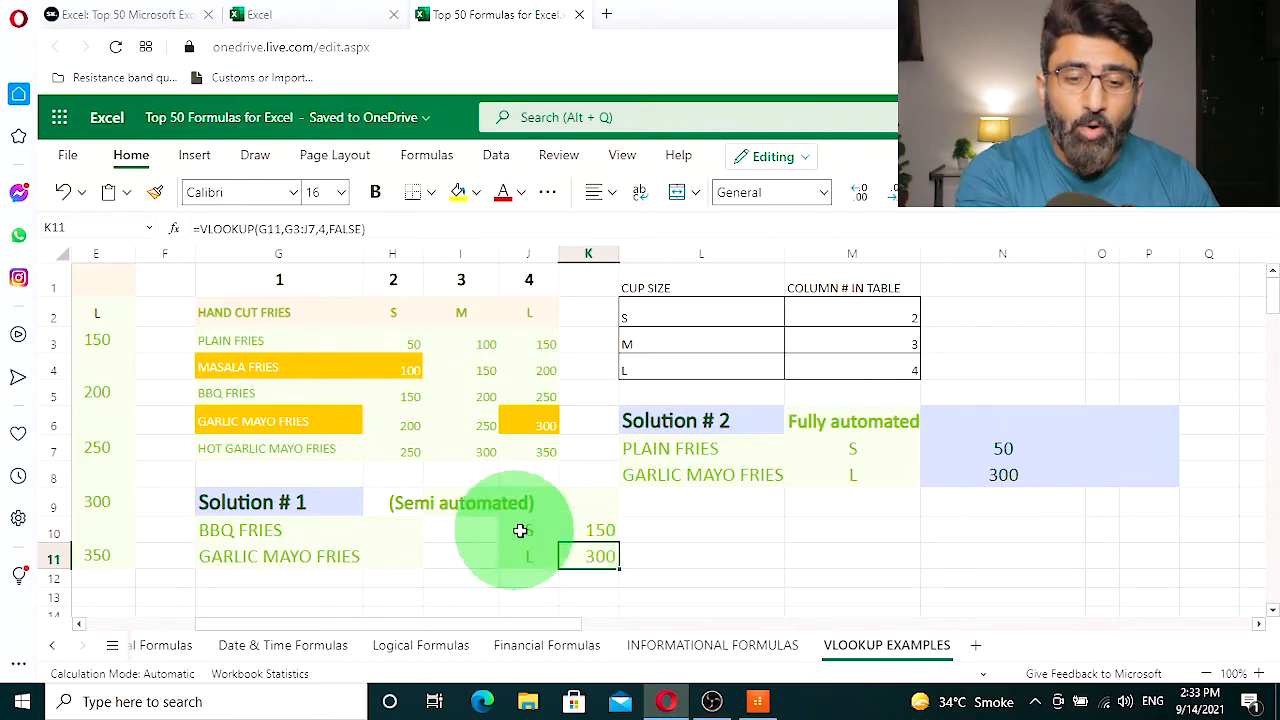
- Examine the column index argument in K10's VLOOKUP formula, leaving the formula as it is
{"action": "double_click", "coordinate": [584, 531]}
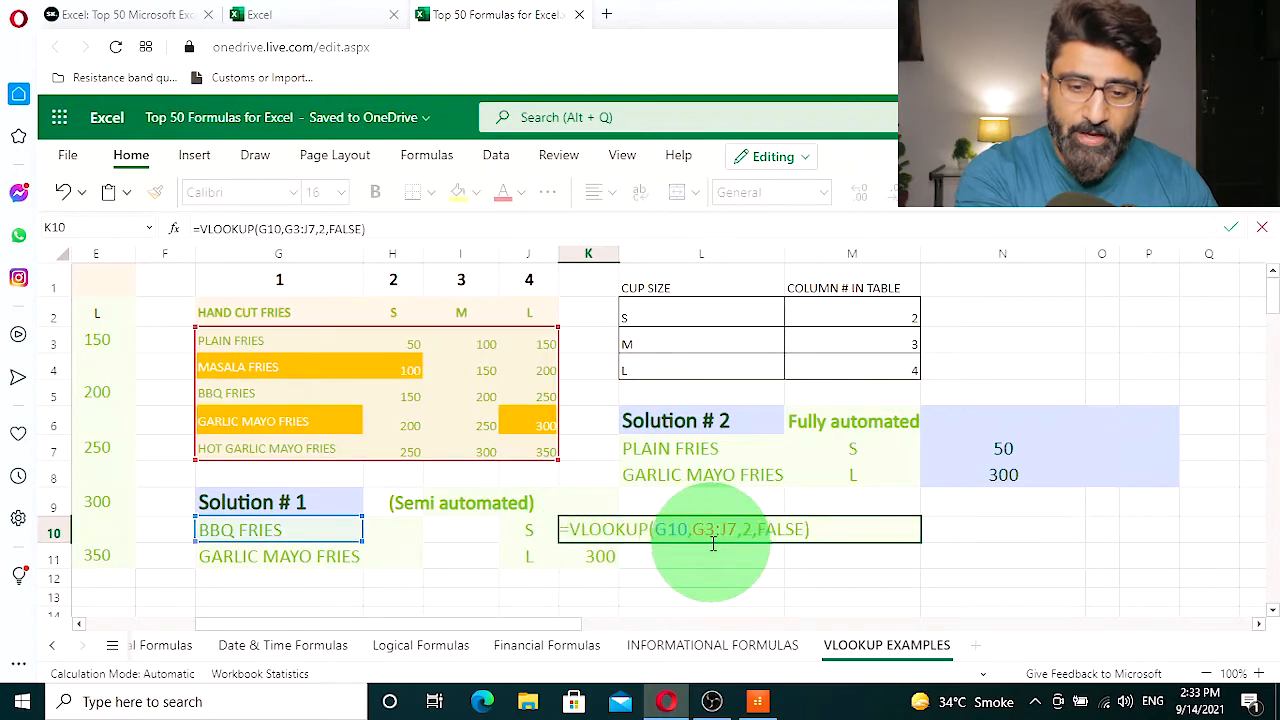
{"action": "left_click", "coordinate": [741, 529]}
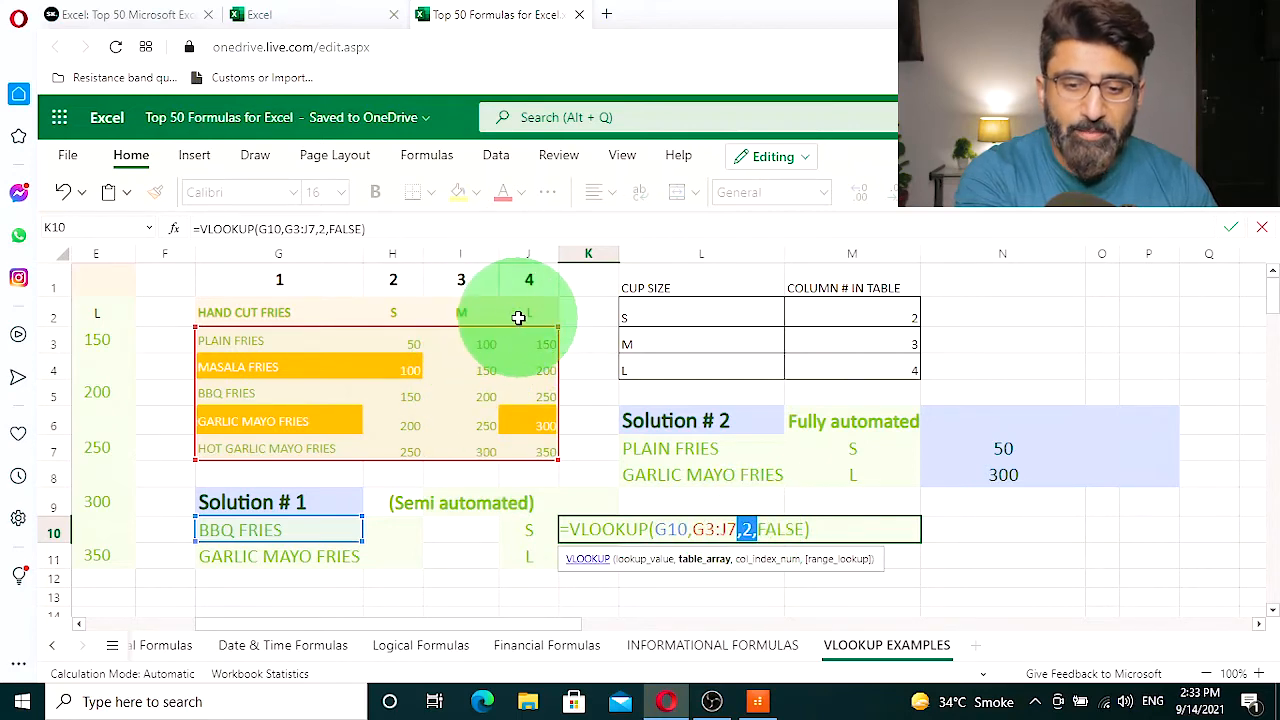
{"action": "key", "text": "Return"}
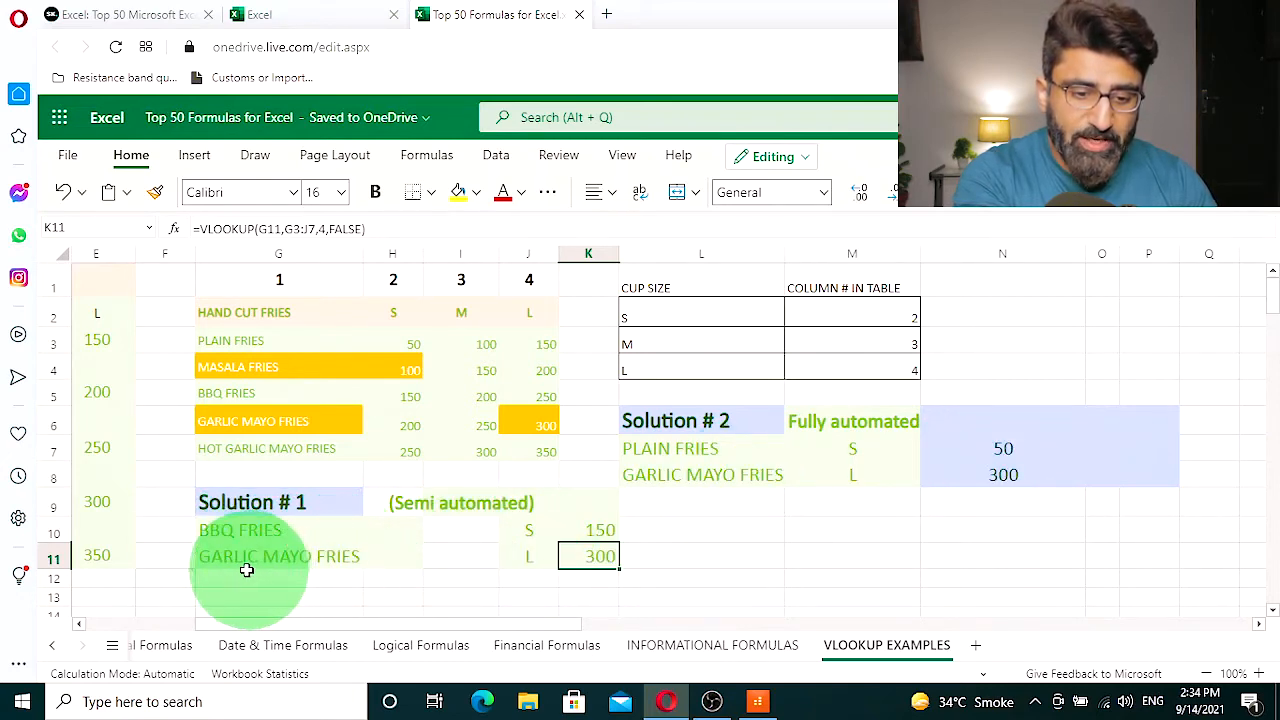
- Erase the existing formula in cell K11, the GARLIC MAYO FRIES price under Solution # 1
{"action": "double_click", "coordinate": [609, 558]}
{"action": "key", "text": "BackSpace"}
{"action": "key", "text": "BackSpace"}
{"action": "key", "text": "BackSpace"}
{"action": "key", "text": "BackSpace"}
{"action": "key", "text": "BackSpace"}
{"action": "key", "text": "BackSpace"}
{"action": "key", "text": "BackSpace"}
{"action": "key", "text": "BackSpace"}
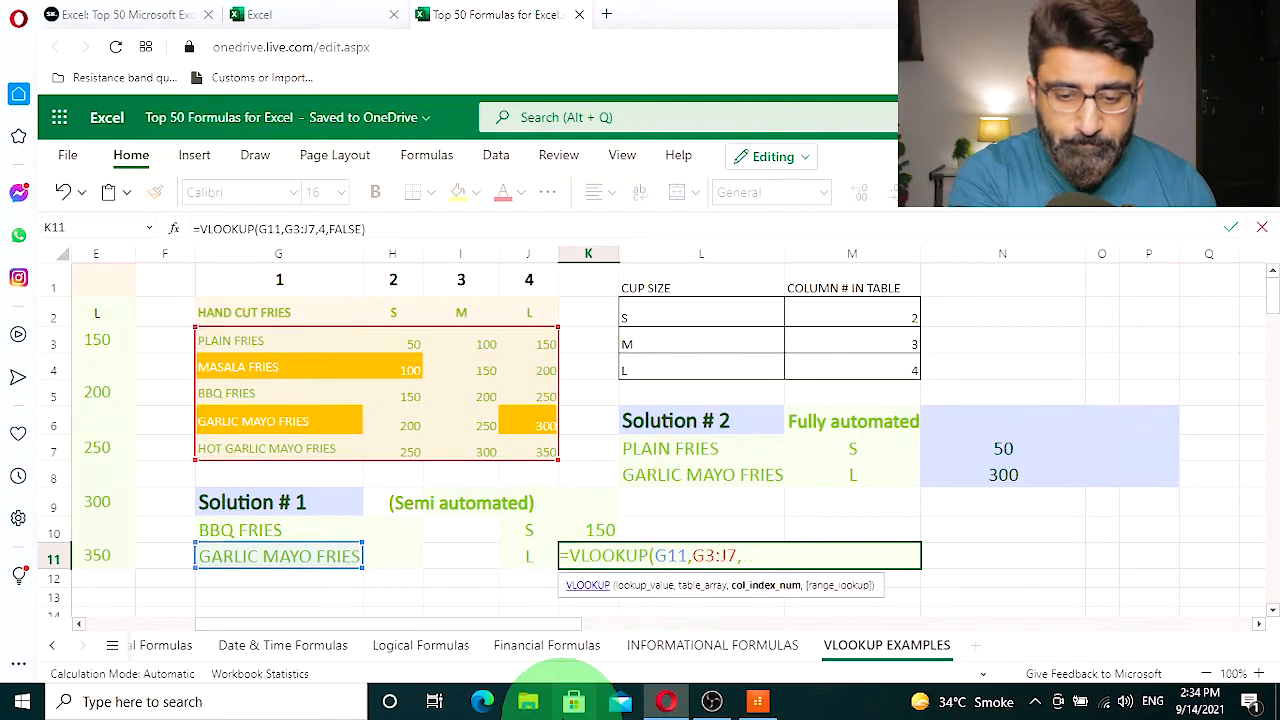
{"action": "key", "text": "BackSpace"}
{"action": "key", "text": "BackSpace"}
{"action": "key", "text": "BackSpace"}
{"action": "key", "text": "BackSpace"}
{"action": "key", "text": "BackSpace"}
{"action": "key", "text": "BackSpace"}
{"action": "key", "text": "BackSpace"}
{"action": "key", "text": "BackSpace"}
{"action": "key", "text": "BackSpace"}
{"action": "key", "text": "BackSpace"}
{"action": "key", "text": "BackSpace"}
{"action": "key", "text": "BackSpace"}
{"action": "key", "text": "BackSpace"}
{"action": "key", "text": "BackSpace"}
{"action": "key", "text": "BackSpace"}
{"action": "key", "text": "BackSpace"}
{"action": "key", "text": "BackSpace"}
{"action": "key", "text": "BackSpace"}
{"action": "key", "text": "BackSpace"}
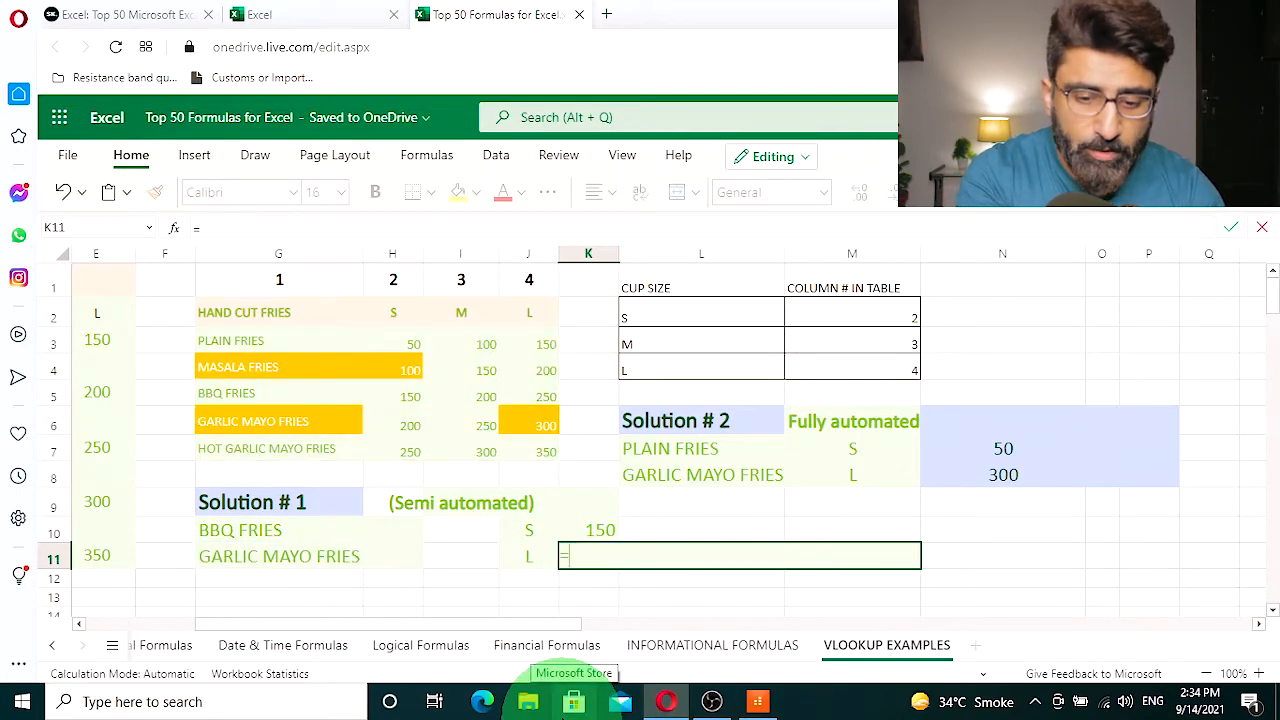
- Enter =VLOOKUP(G11,G3:J7,4,FALSE) in K11 to look up the large GARLIC MAYO FRIES price
{"action": "type", "text": "=VLOOKUP"}
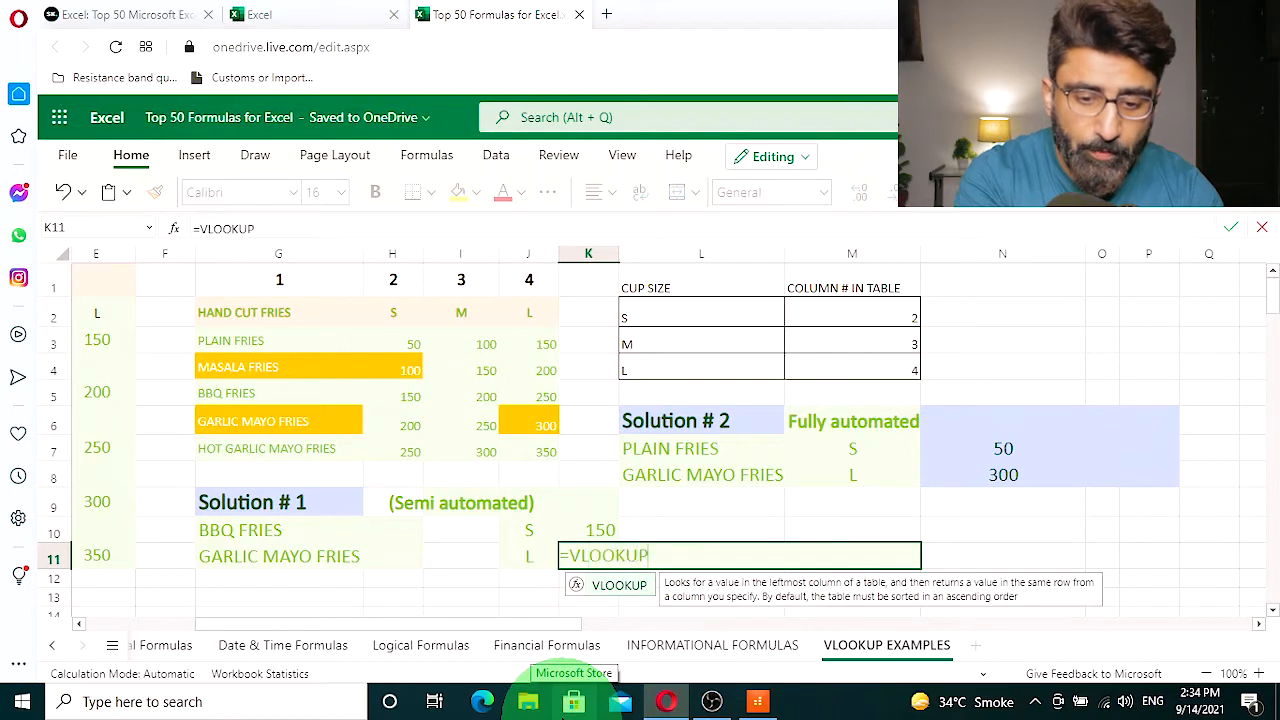
{"action": "type", "text": "("}
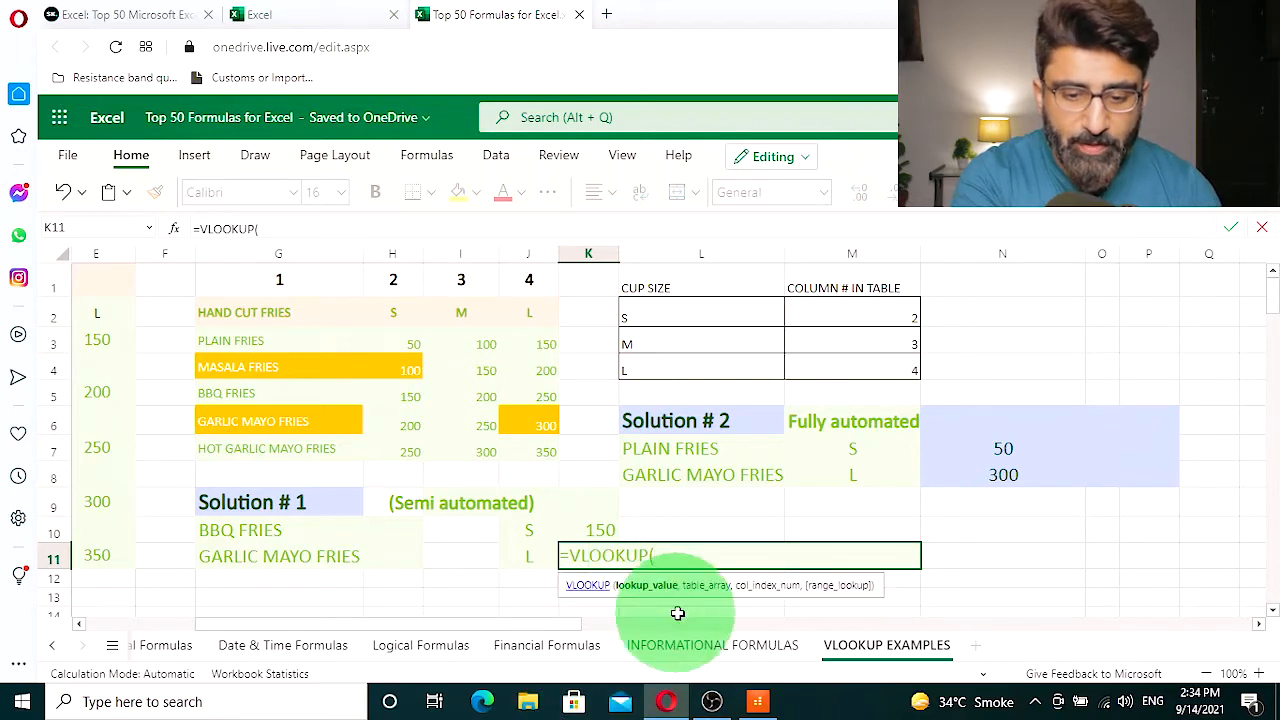
{"action": "left_click", "coordinate": [247, 559]}
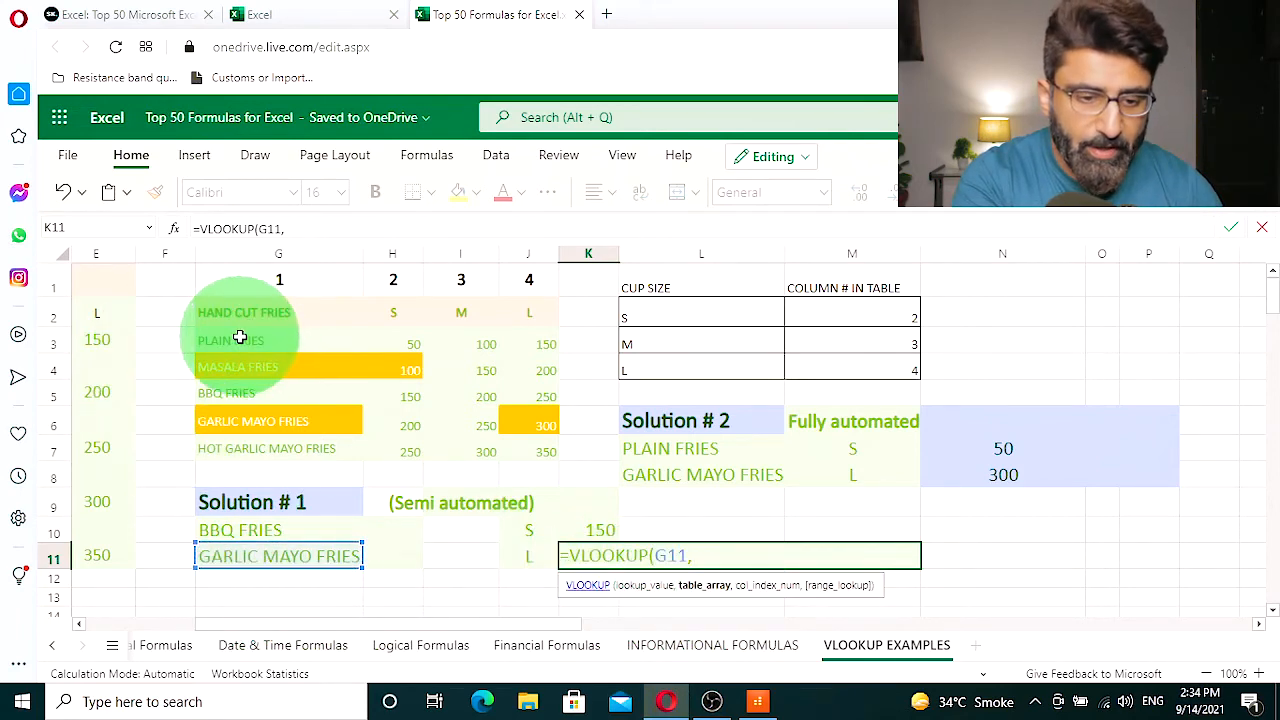
{"action": "left_click_drag", "start_coordinate": [240, 338], "coordinate": [538, 446]}
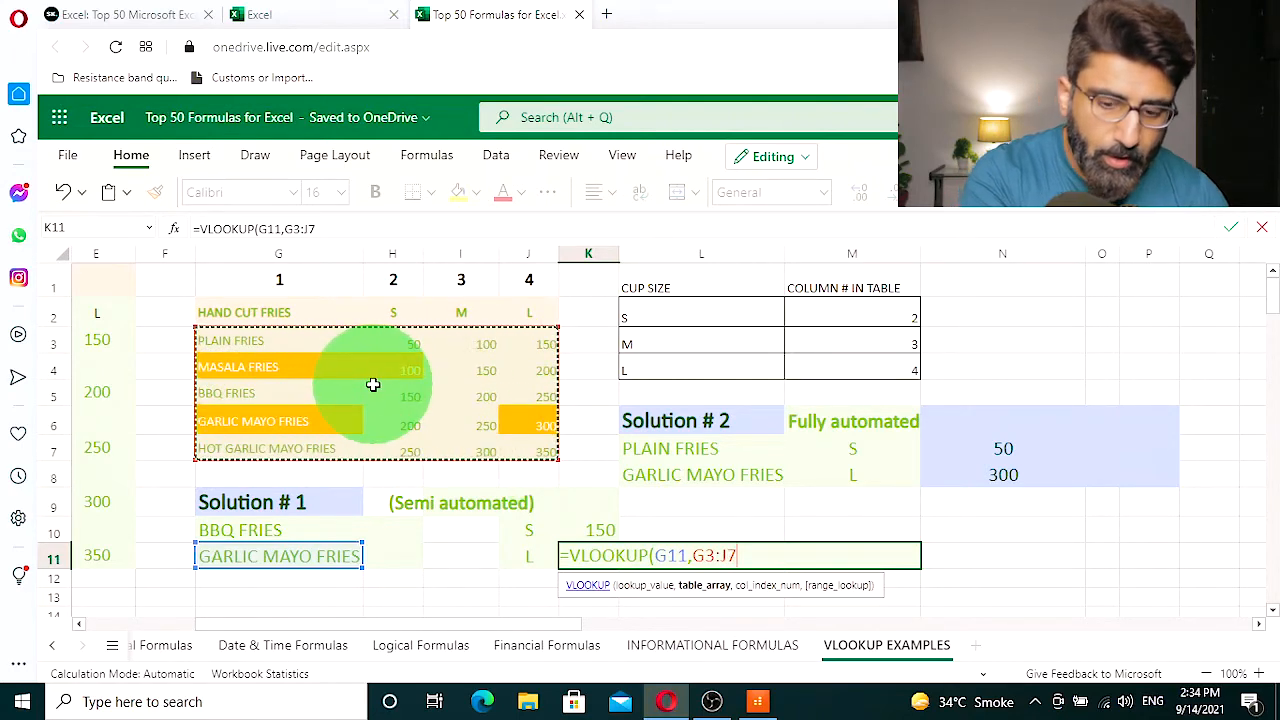
{"action": "type", "text": ",4,"}
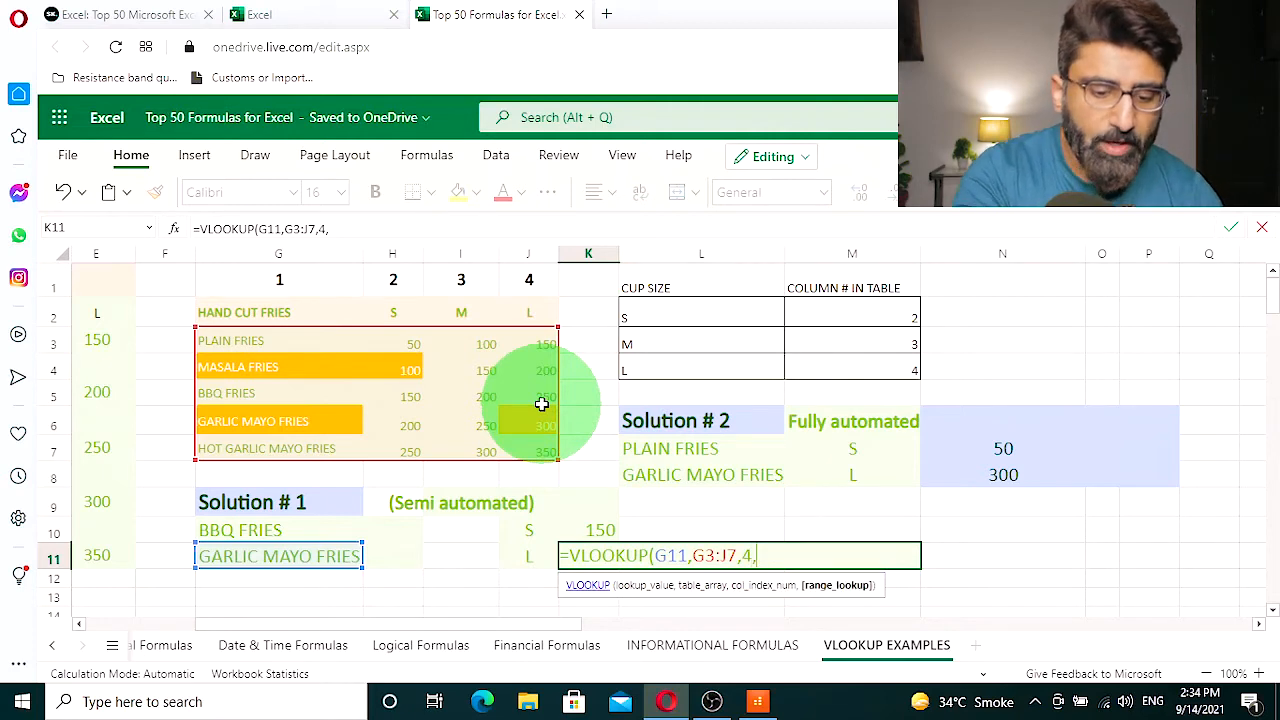
{"action": "type", "text": "FALSE"}
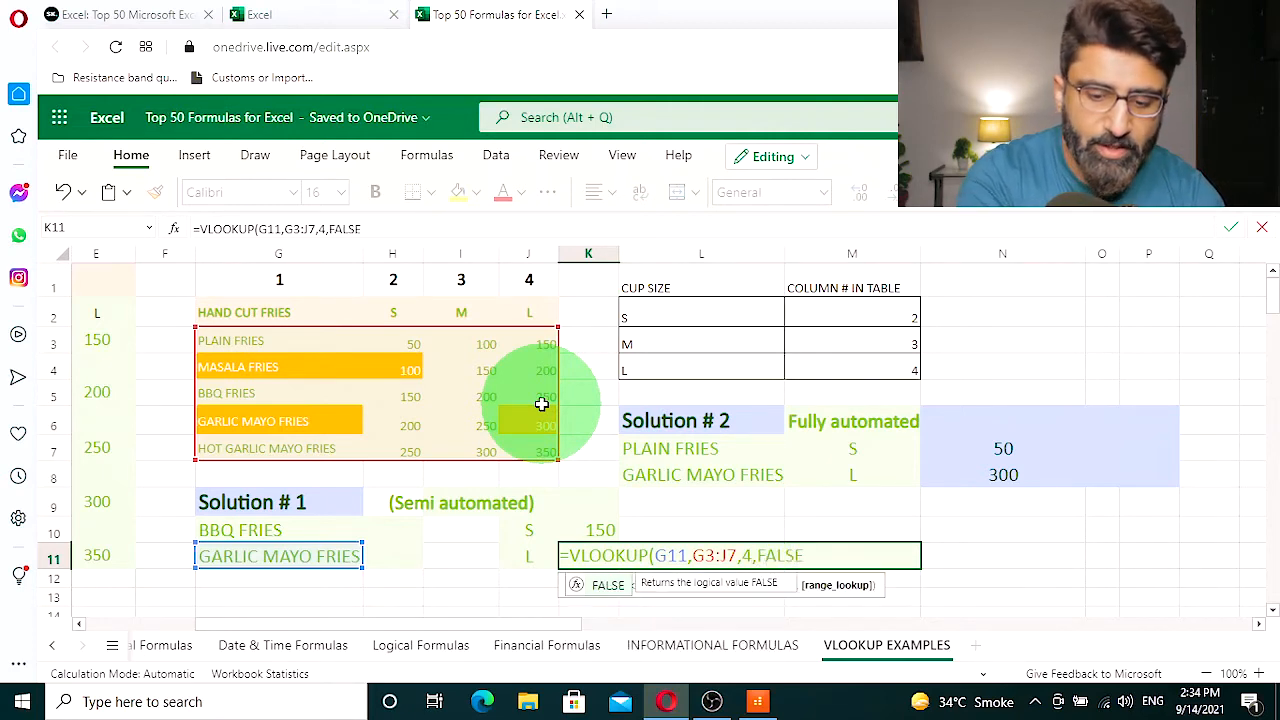
{"action": "type", "text": ")"}
{"action": "key", "text": "Return"}
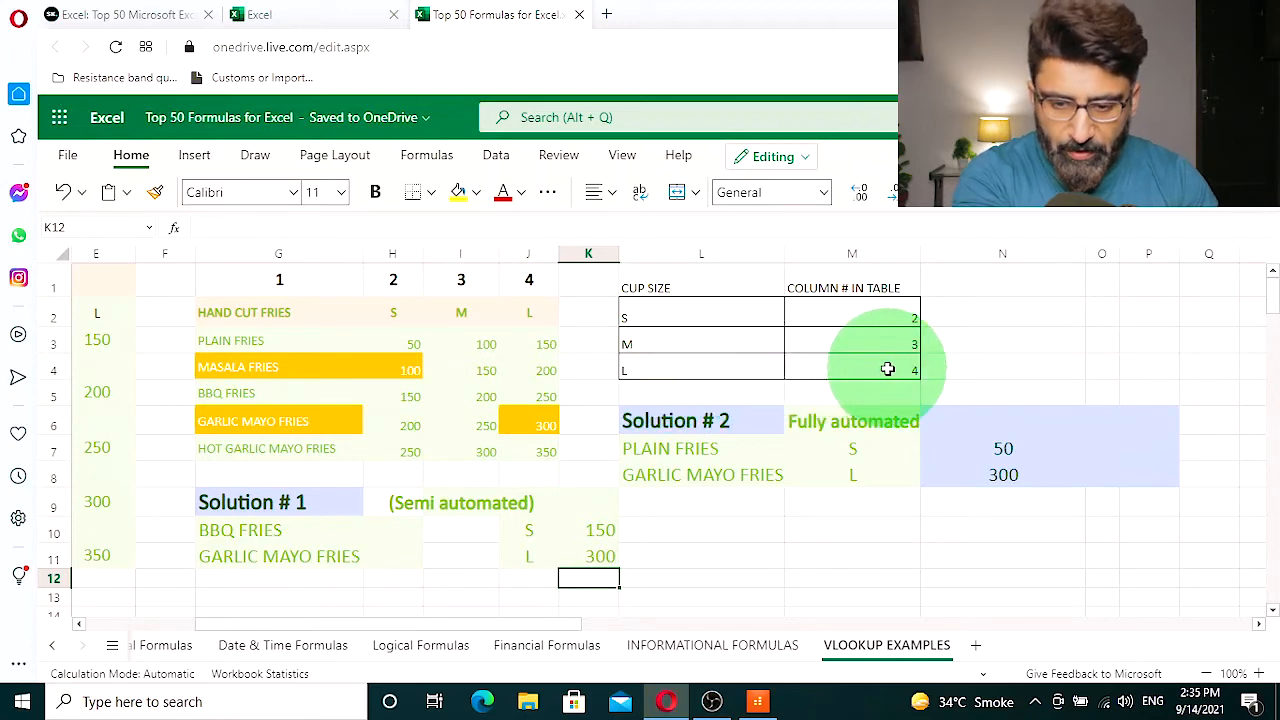
- Erase the nested formula in cell N7 down to the equals sign, for PLAIN FRIES under Solution # 2
{"action": "double_click", "coordinate": [994, 449]}
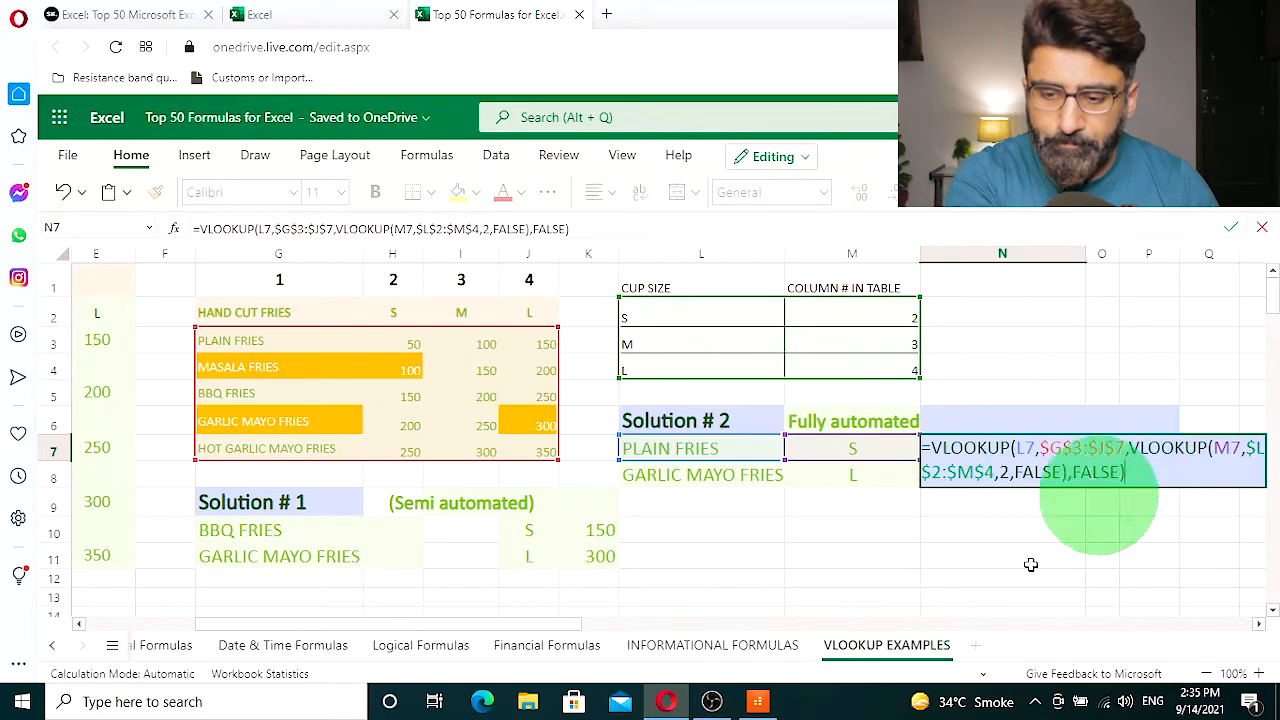
{"action": "key", "text": "BackSpace"}
{"action": "key", "text": "BackSpace"}
{"action": "key", "text": "BackSpace"}
{"action": "key", "text": "BackSpace"}
{"action": "key", "text": "BackSpace"}
{"action": "key", "text": "BackSpace"}
{"action": "key", "text": "BackSpace"}
{"action": "key", "text": "BackSpace"}
{"action": "key", "text": "BackSpace"}
{"action": "key", "text": "BackSpace"}
{"action": "key", "text": "BackSpace"}
{"action": "key", "text": "BackSpace"}
{"action": "key", "text": "BackSpace"}
{"action": "key", "text": "BackSpace"}
{"action": "key", "text": "BackSpace"}
{"action": "key", "text": "BackSpace"}
{"action": "key", "text": "BackSpace"}
{"action": "key", "text": "BackSpace"}
{"action": "key", "text": "BackSpace"}
{"action": "key", "text": "BackSpace"}
{"action": "key", "text": "BackSpace"}
{"action": "key", "text": "BackSpace"}
{"action": "key", "text": "BackSpace"}
{"action": "key", "text": "BackSpace"}
{"action": "key", "text": "BackSpace"}
{"action": "key", "text": "BackSpace"}
{"action": "key", "text": "BackSpace"}
{"action": "key", "text": "BackSpace"}
{"action": "key", "text": "BackSpace"}
{"action": "key", "text": "BackSpace"}
{"action": "key", "text": "BackSpace"}
{"action": "key", "text": "BackSpace"}
{"action": "key", "text": "BackSpace"}
{"action": "key", "text": "BackSpace"}
{"action": "key", "text": "BackSpace"}
{"action": "key", "text": "BackSpace"}
{"action": "key", "text": "BackSpace"}
{"action": "key", "text": "BackSpace"}
{"action": "key", "text": "BackSpace"}
{"action": "key", "text": "BackSpace"}
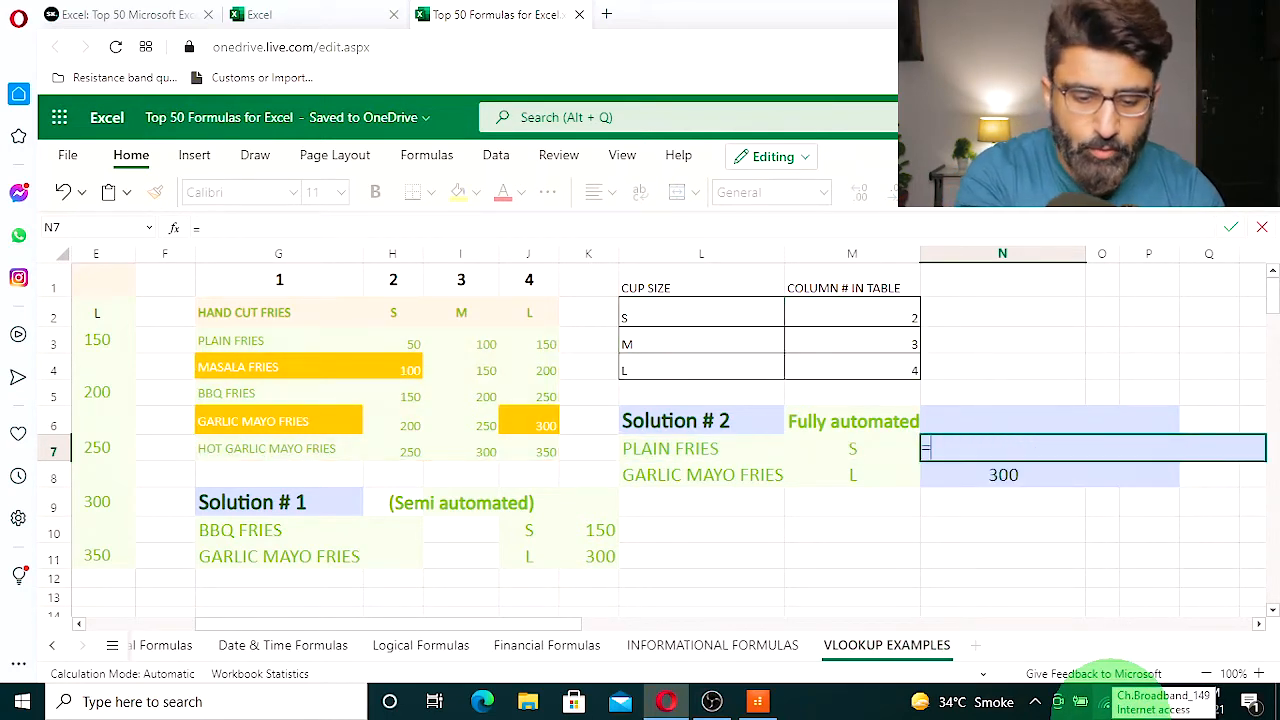
- Start a VLOOKUP in N7 with L7 as the lookup value and G3:J7 as the table array
{"action": "type", "text": "VLOOKUP"}
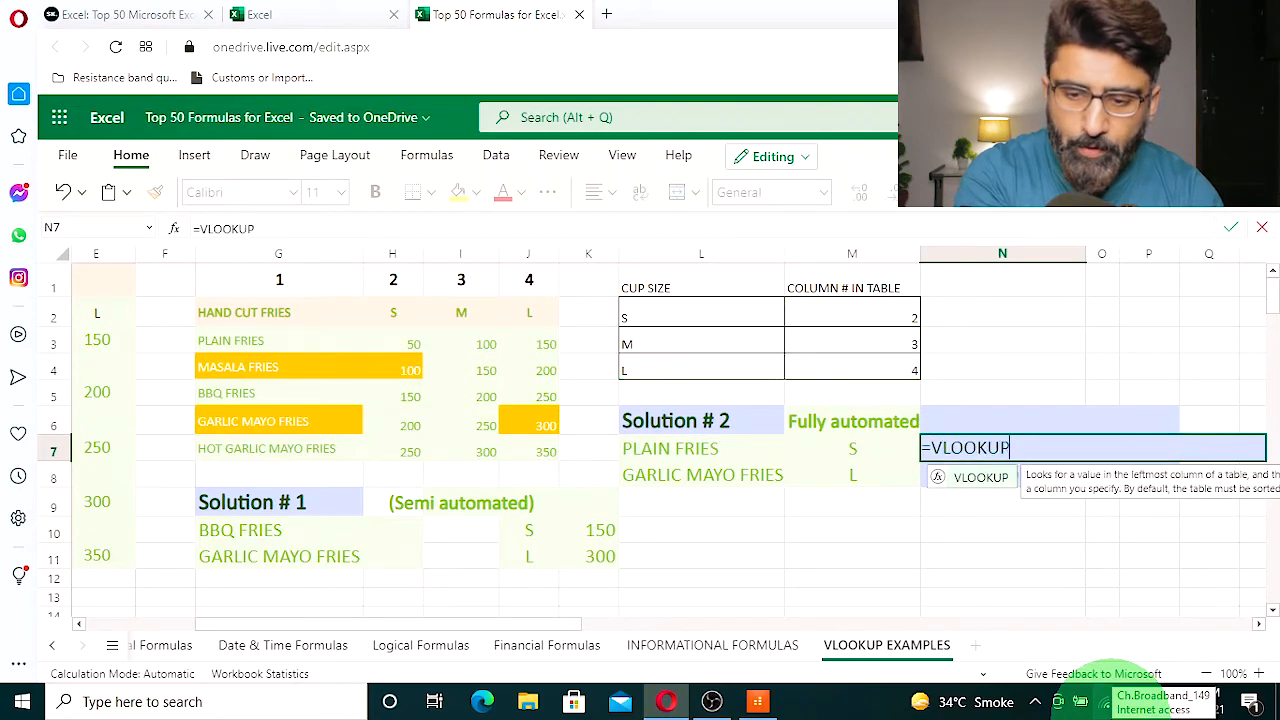
{"action": "type", "text": "("}
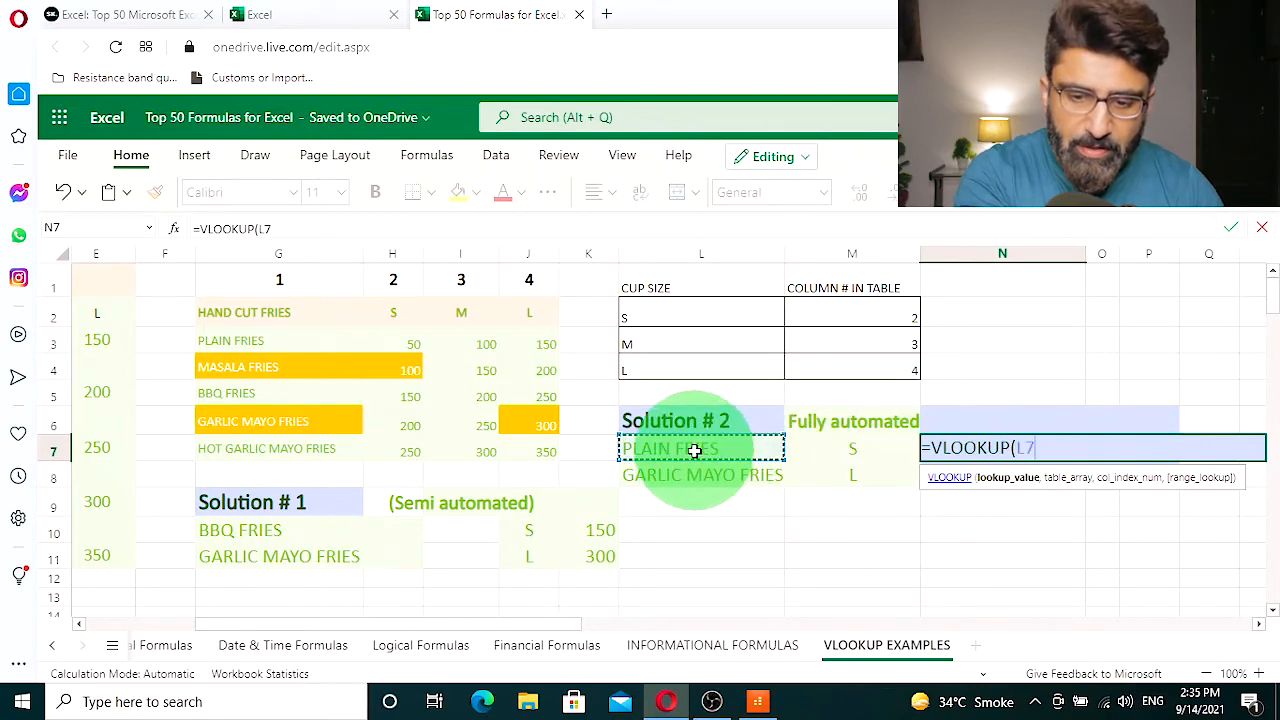
{"action": "type", "text": ","}
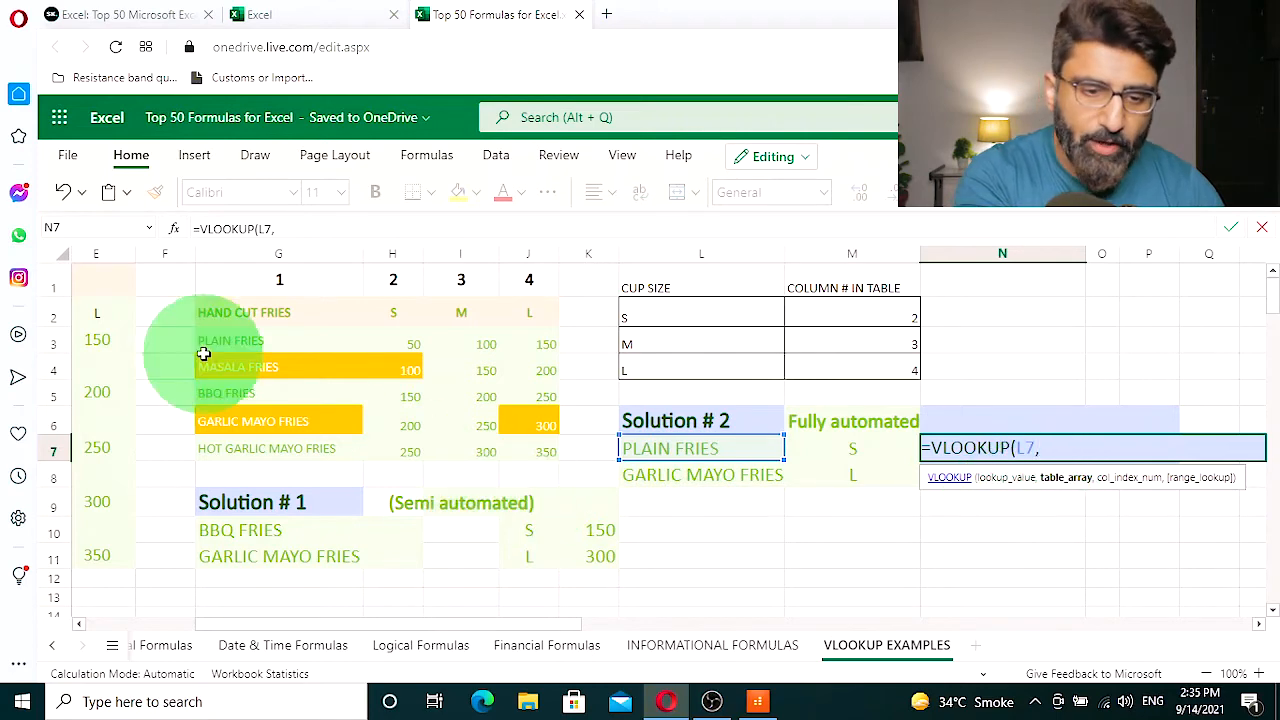
{"action": "left_click_drag", "start_coordinate": [218, 342], "coordinate": [533, 459]}
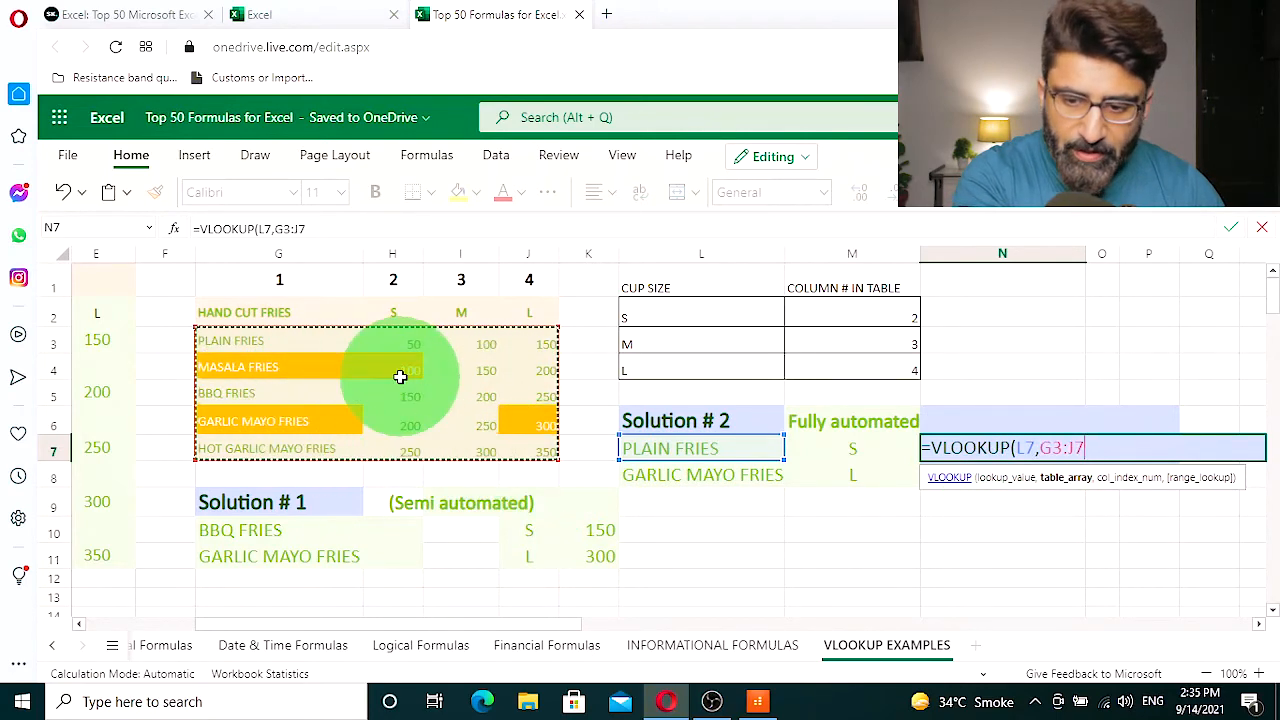
{"action": "type", "text": ","}
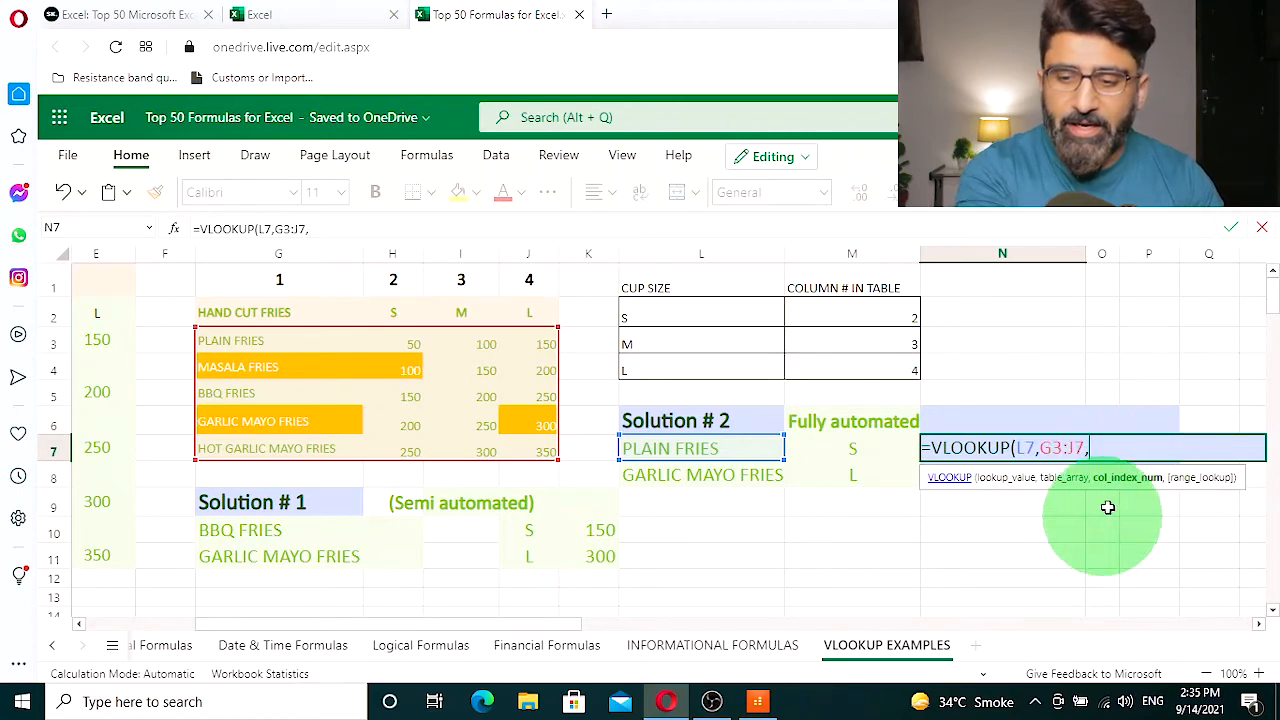
- Nest a second VLOOKUP as the column index in N7's formula, with M7 as the lookup value and L2:M4 as the table array
{"action": "type", "text": "V"}
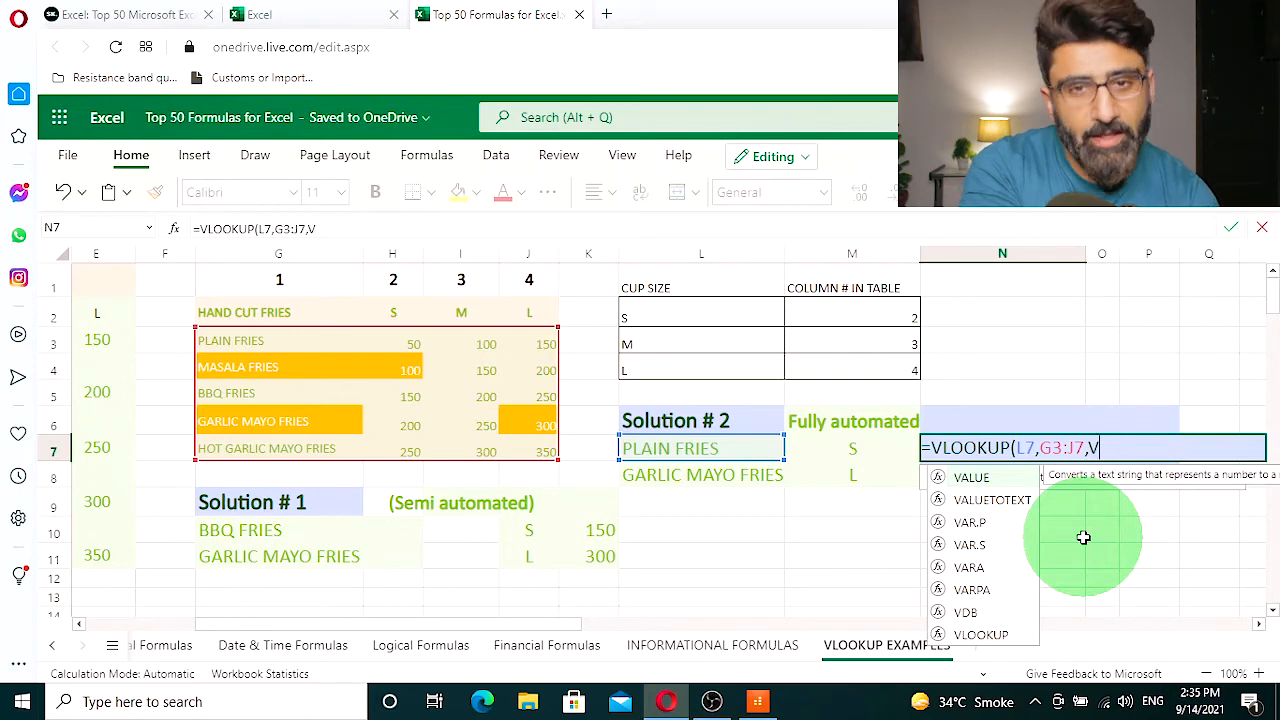
{"action": "type", "text": "LOOKUP"}
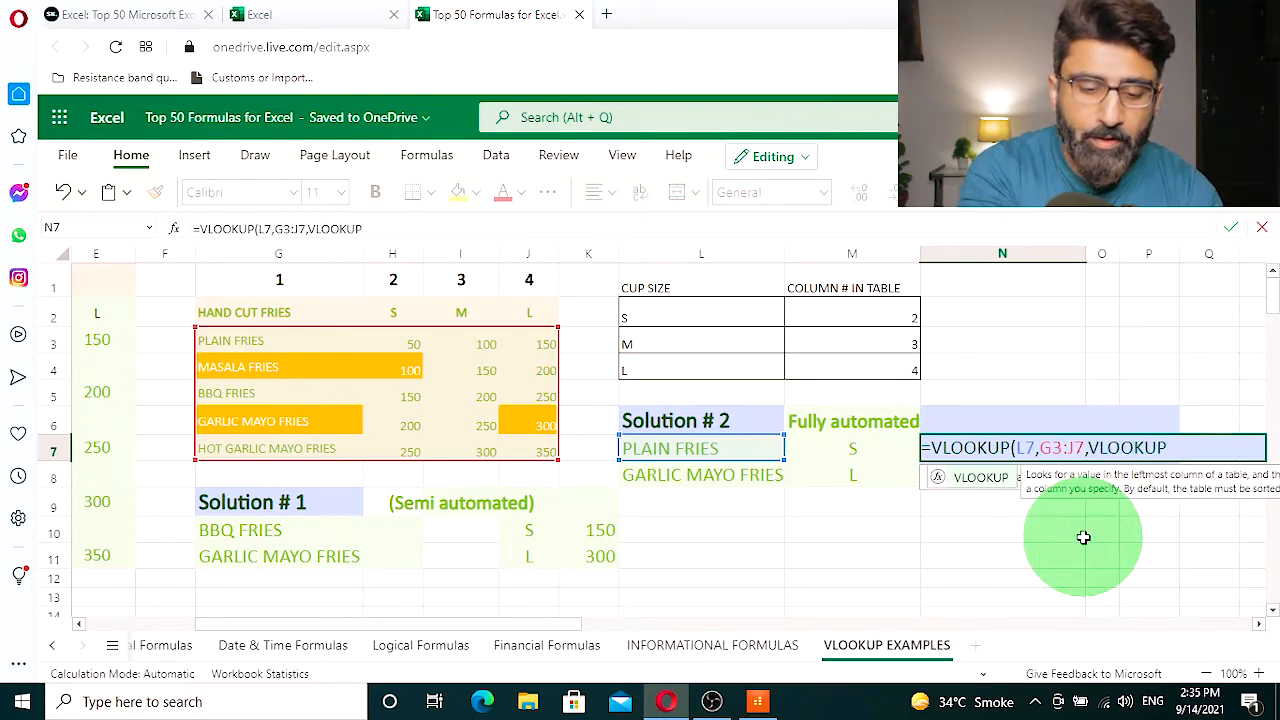
{"action": "type", "text": "("}
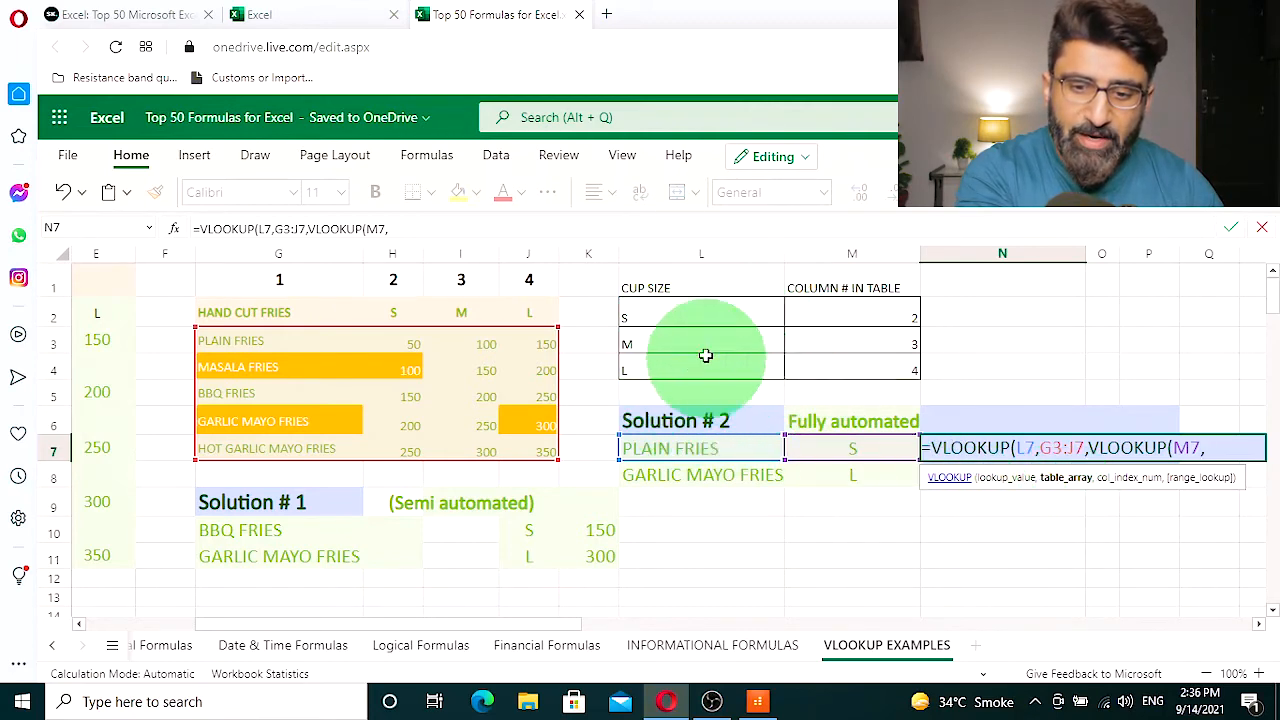
{"action": "left_click_drag", "start_coordinate": [669, 318], "coordinate": [863, 366]}
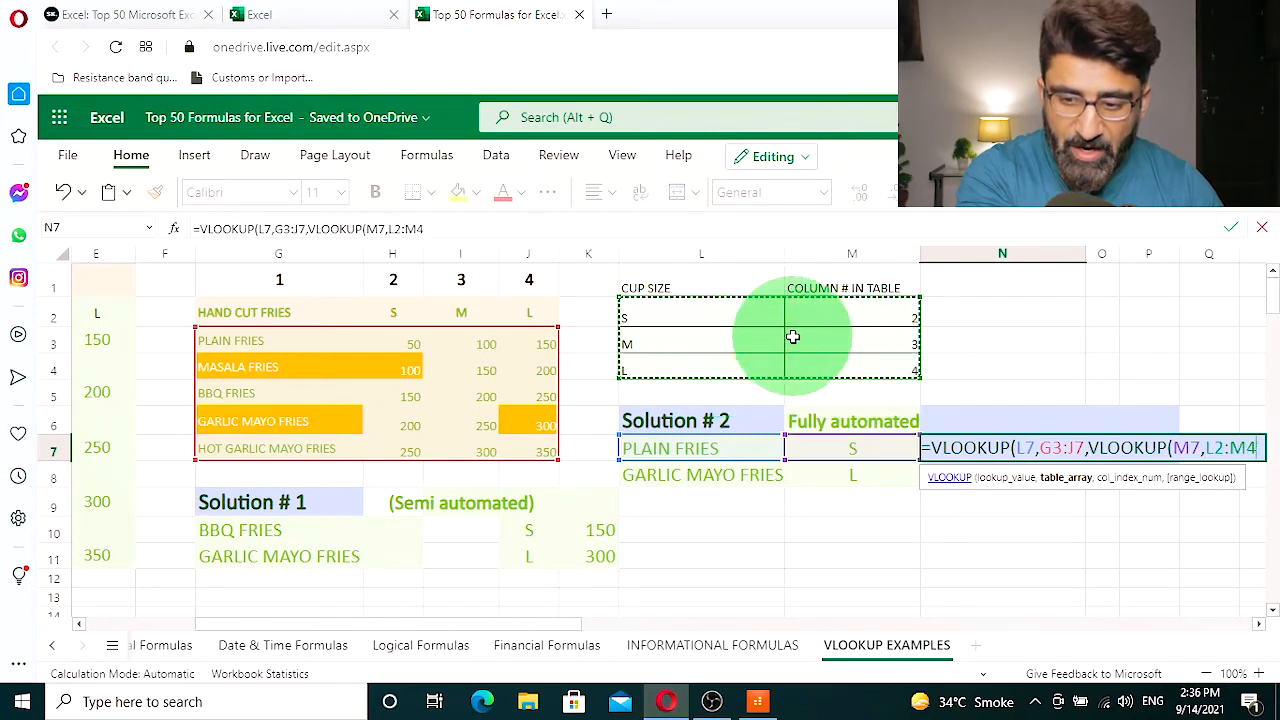
{"action": "type", "text": ","}
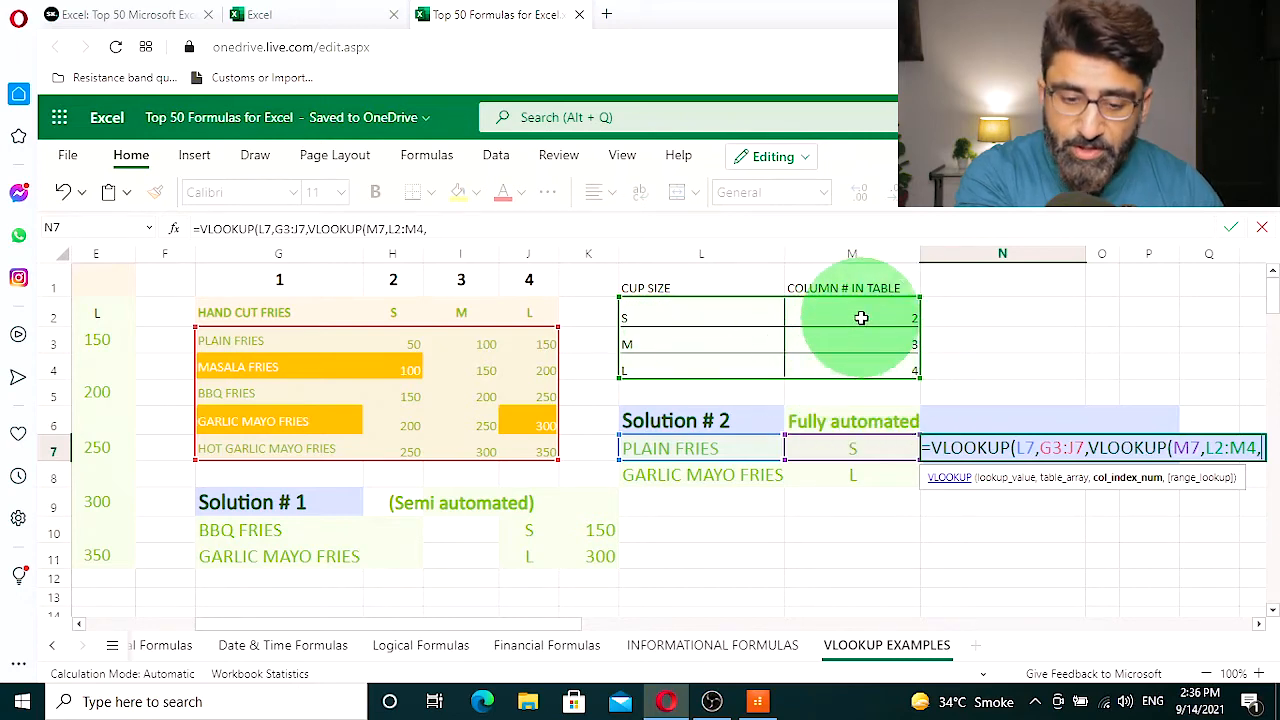
- Complete the inner VLOOKUP in N7 with column 2 and FALSE, and finish the outer one with FALSE
{"action": "type", "text": "2"}
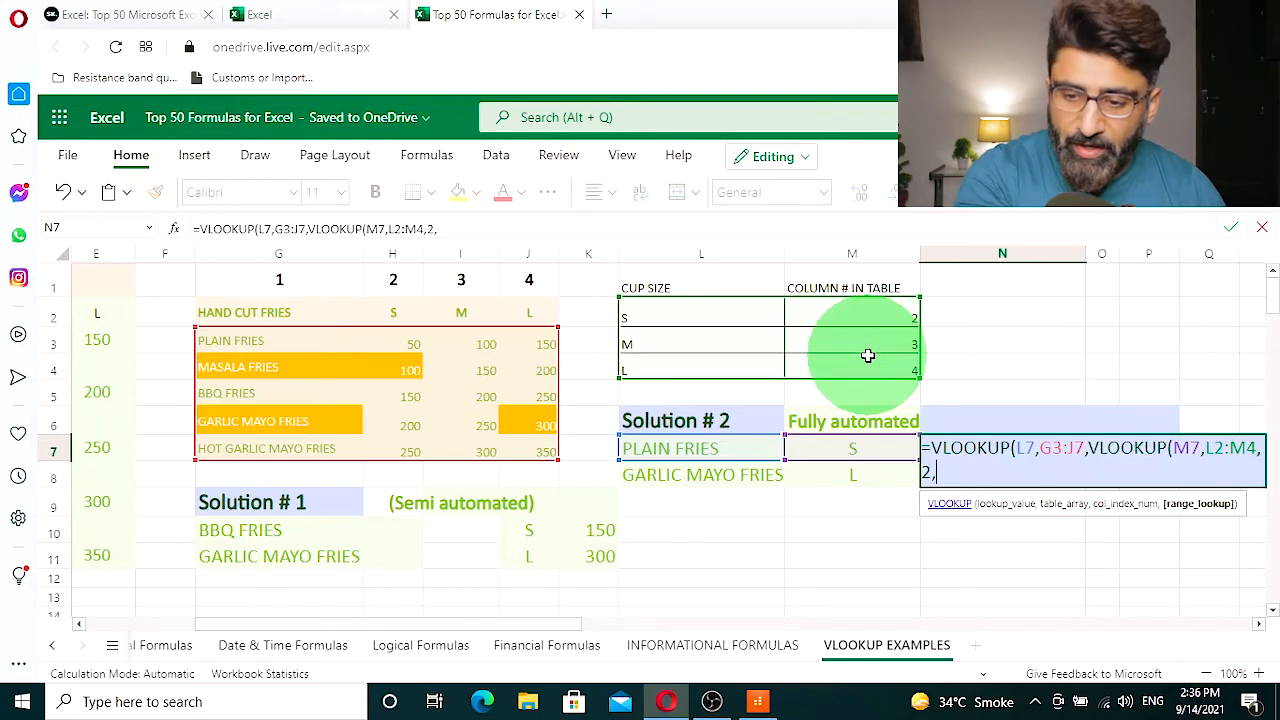
{"action": "type", "text": ","}
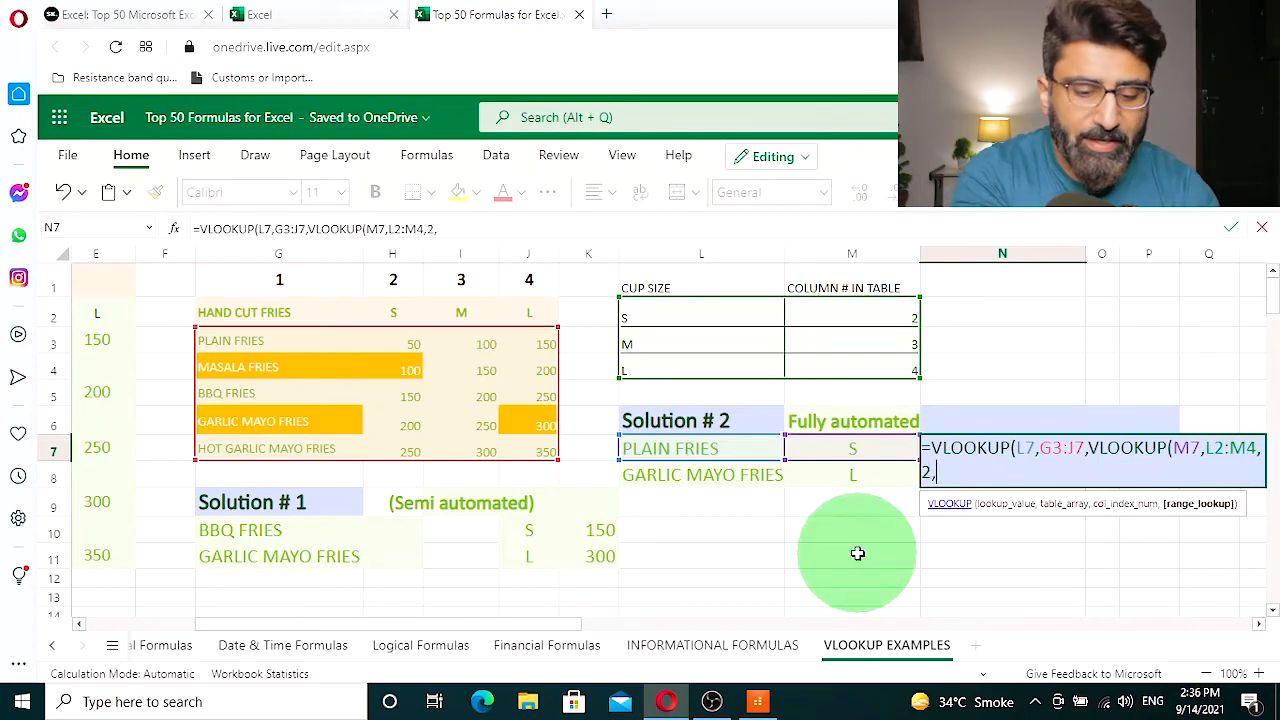
{"action": "type", "text": "FALSE"}
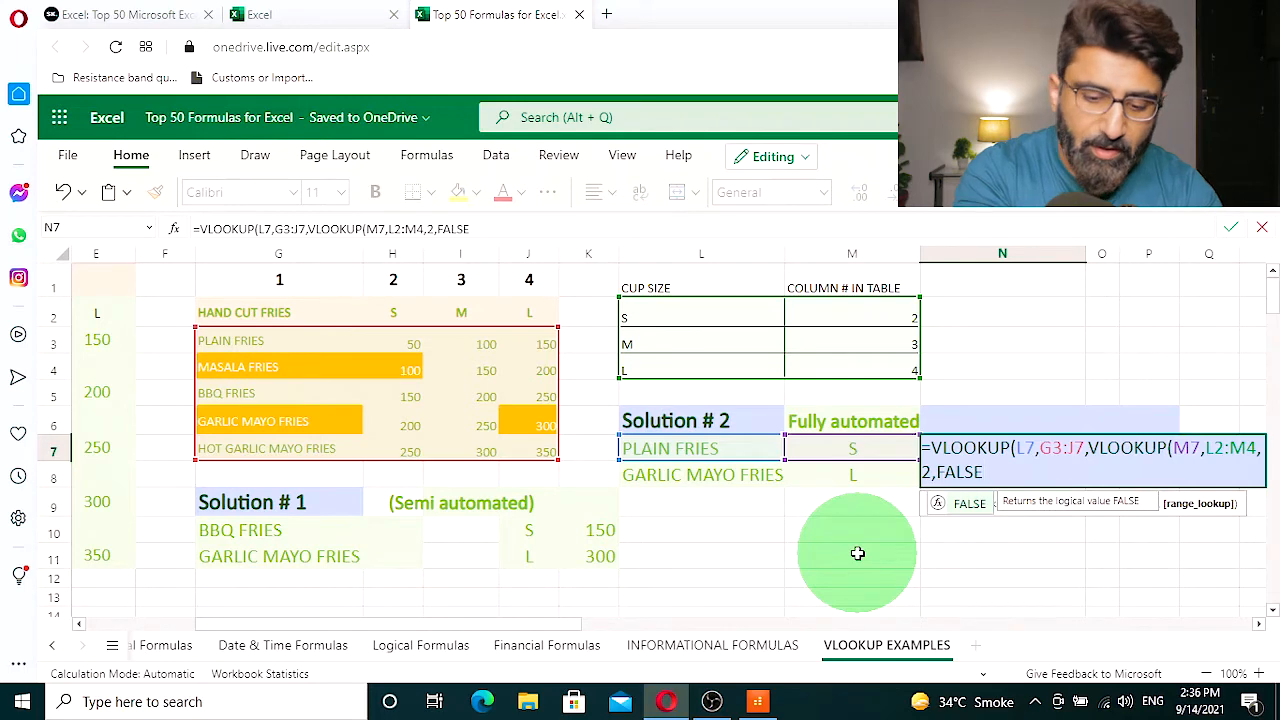
{"action": "type", "text": ")"}
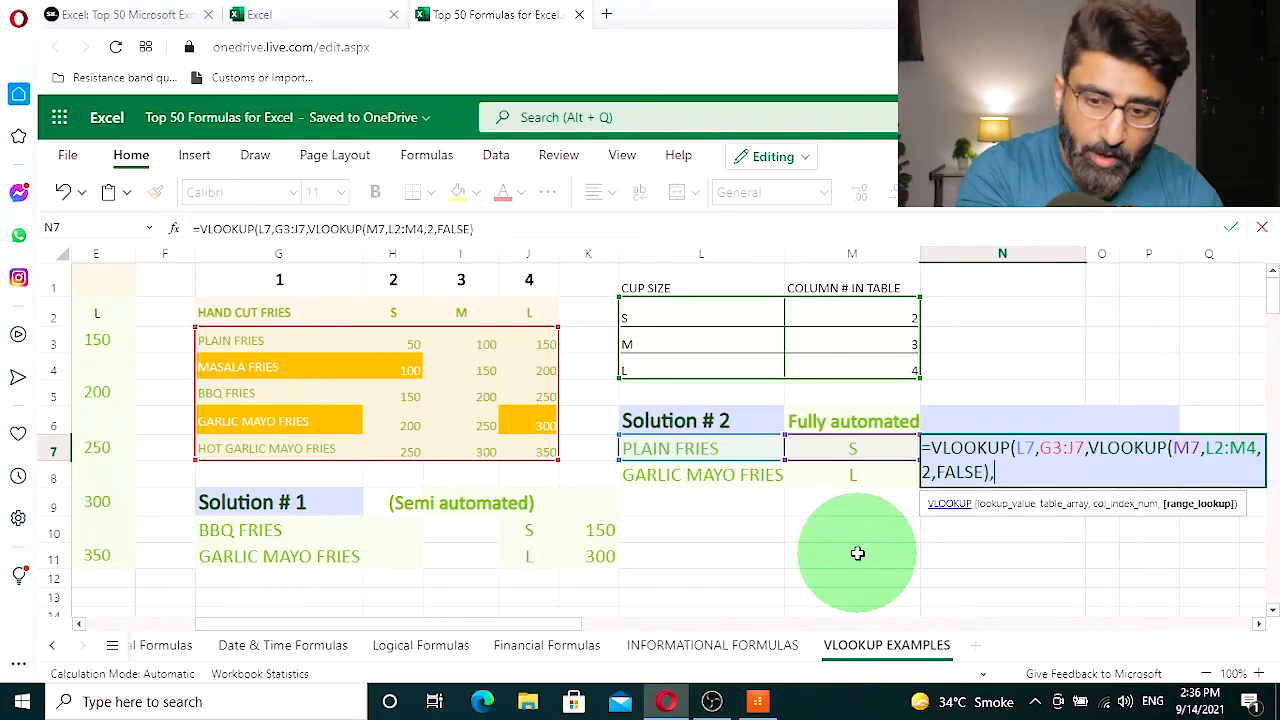
{"action": "type", "text": ",FALS"}
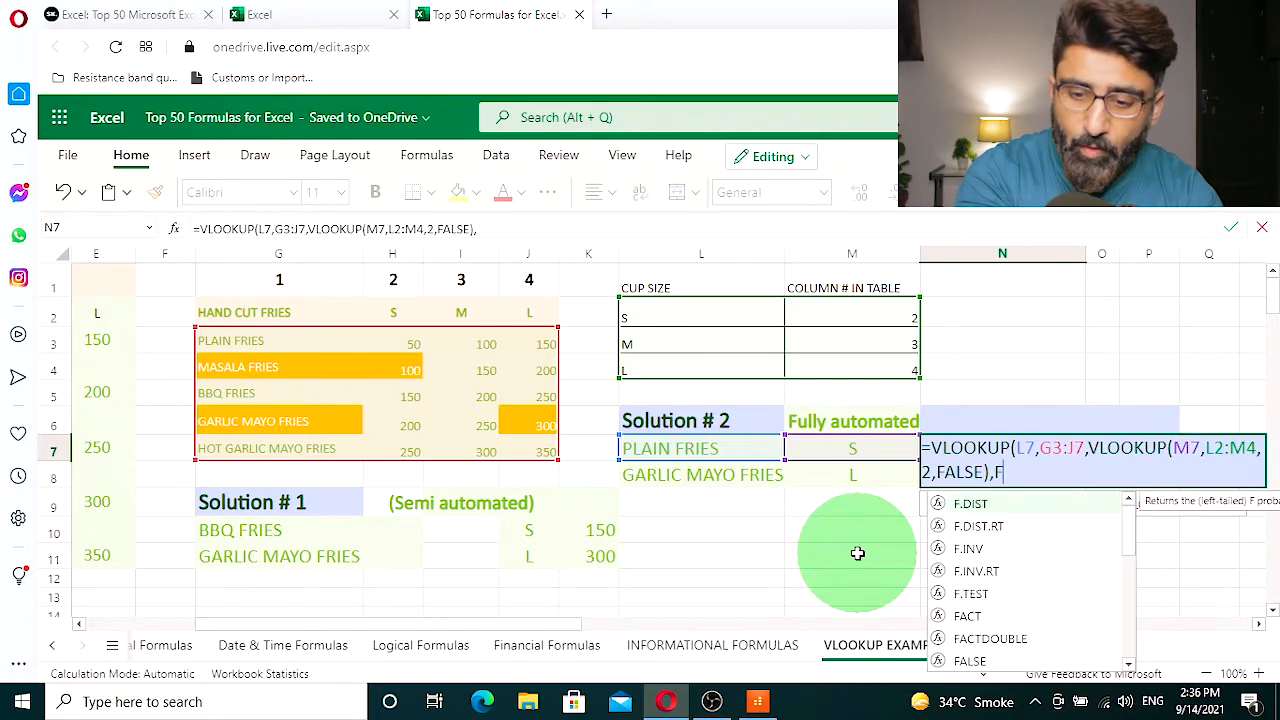
{"action": "type", "text": "E)"}
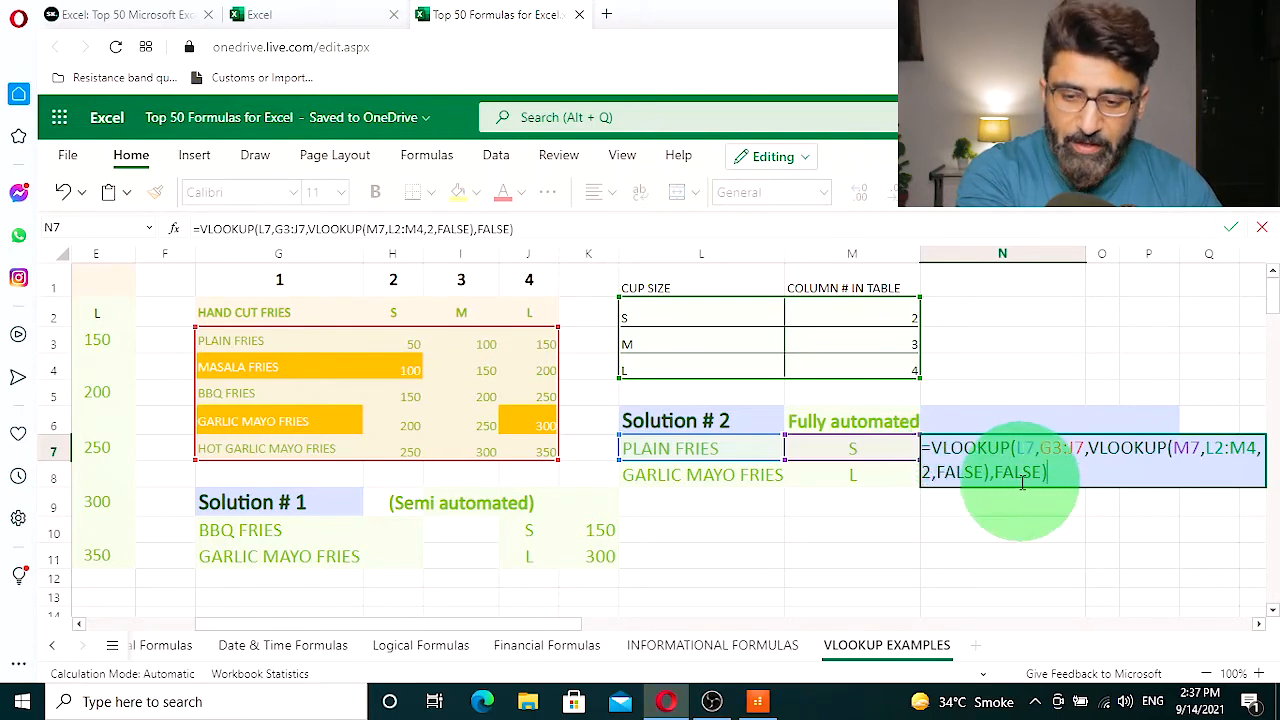
{"action": "key", "text": "Return"}
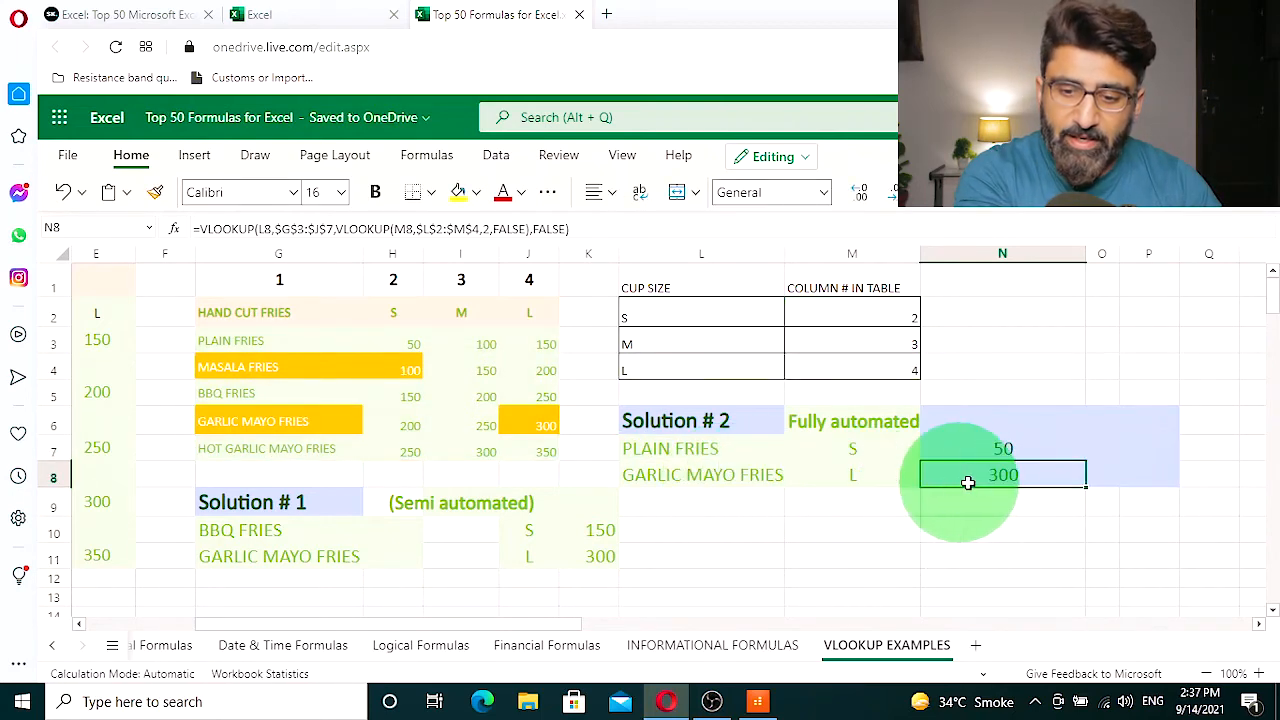
- Change the first Solution # 2 entry to size L in M7 and BBQ FRIES in L7
{"action": "left_click", "coordinate": [995, 448]}
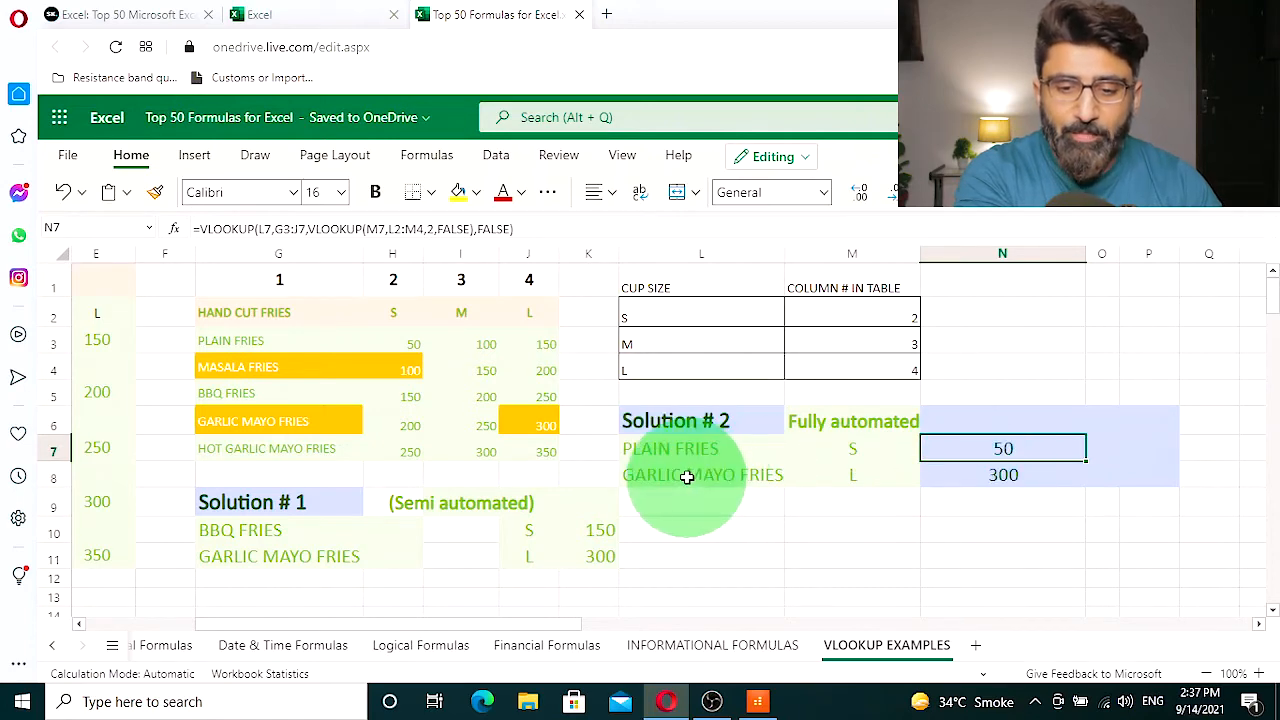
{"action": "double_click", "coordinate": [843, 453]}
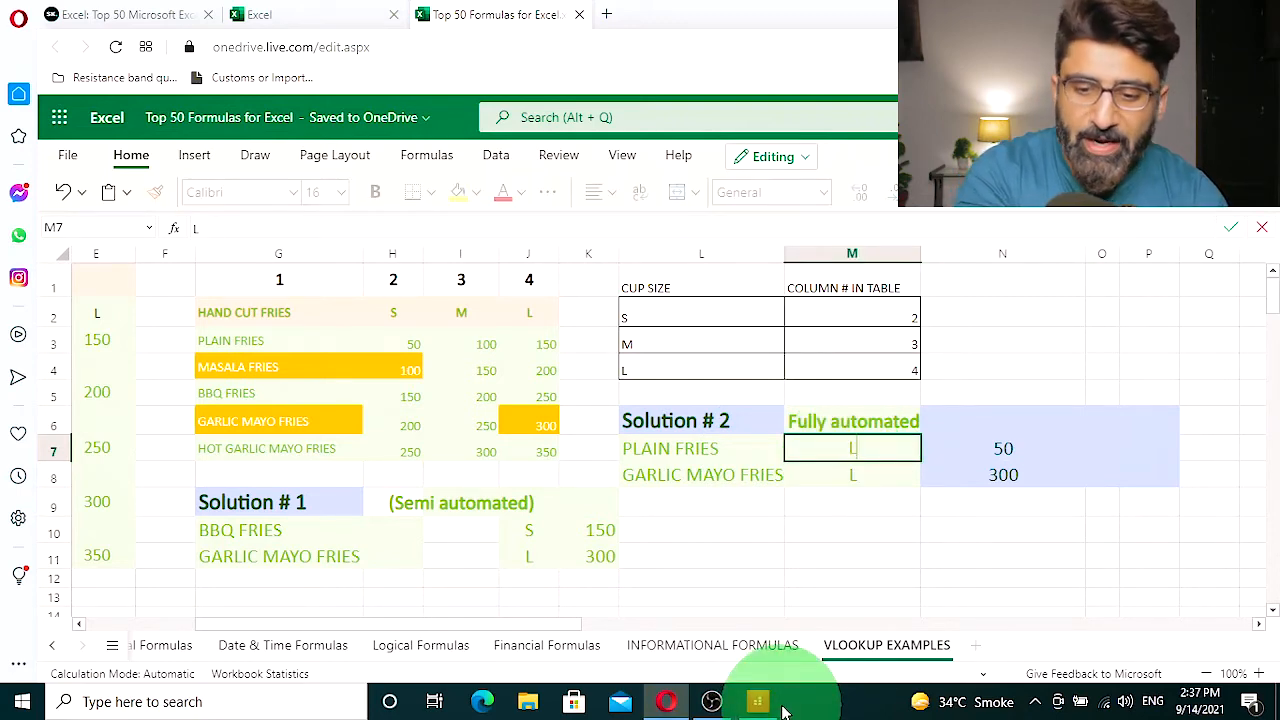
{"action": "type", "text": "L"}
{"action": "key", "text": "Return"}
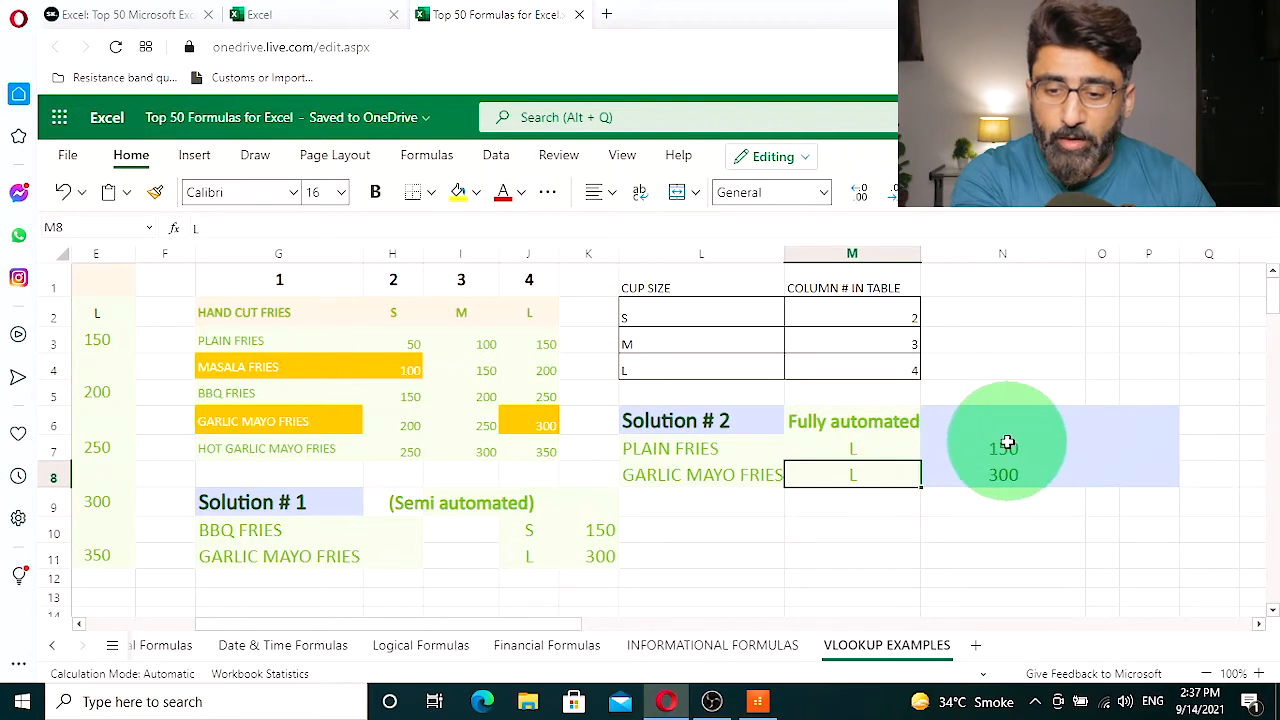
{"action": "double_click", "coordinate": [708, 451]}
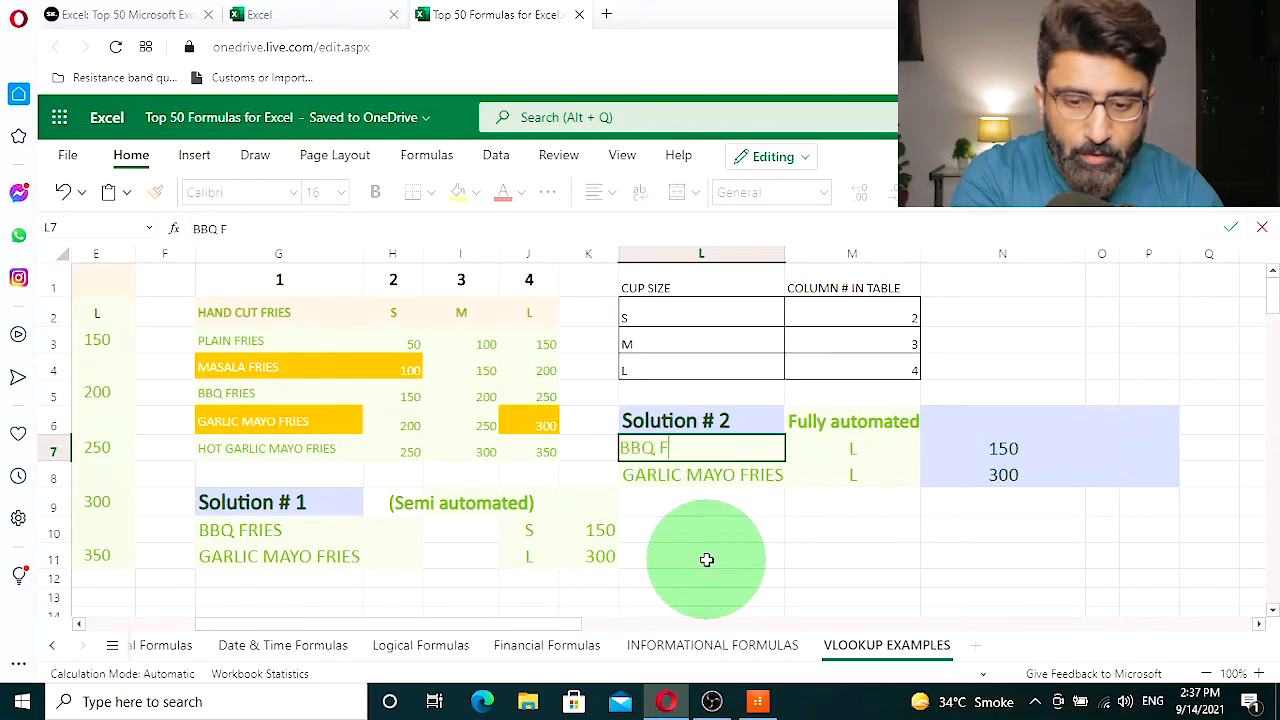
{"action": "key", "text": "Return"}
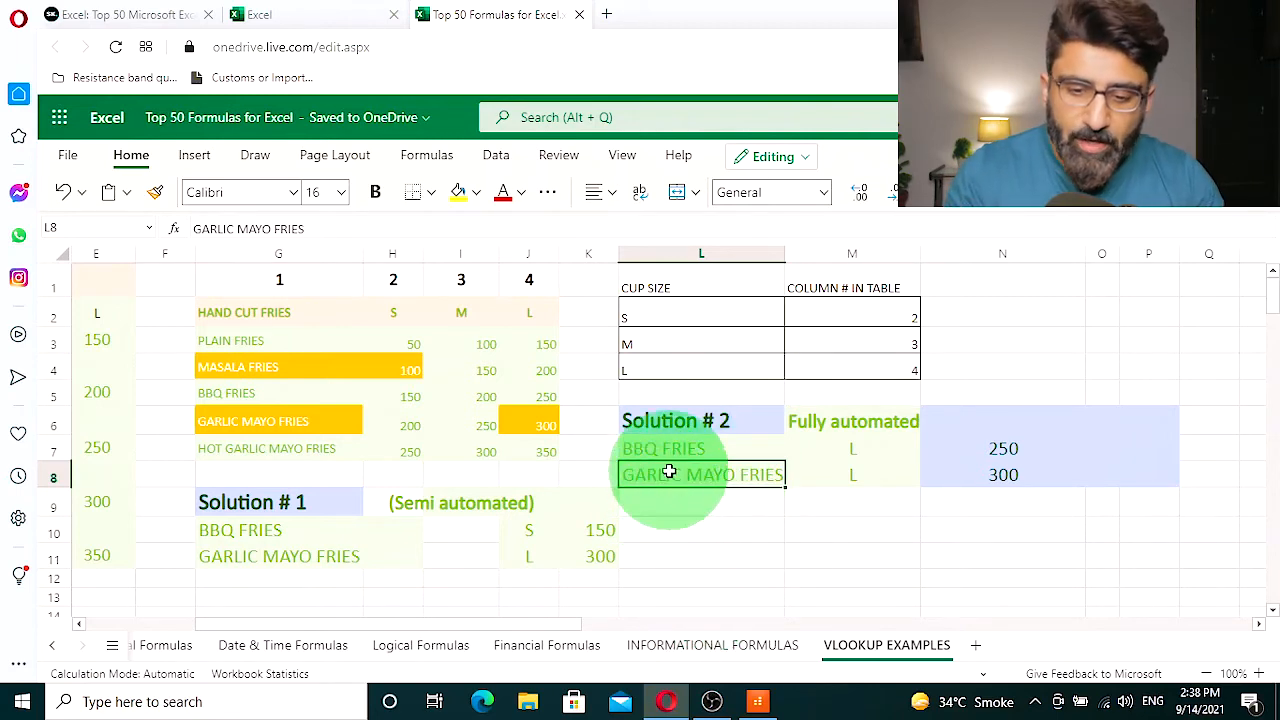
- Make the outer VLOOKUP's table array in N7 absolute as $G$3:$J$7
{"action": "left_click", "coordinate": [975, 451]}
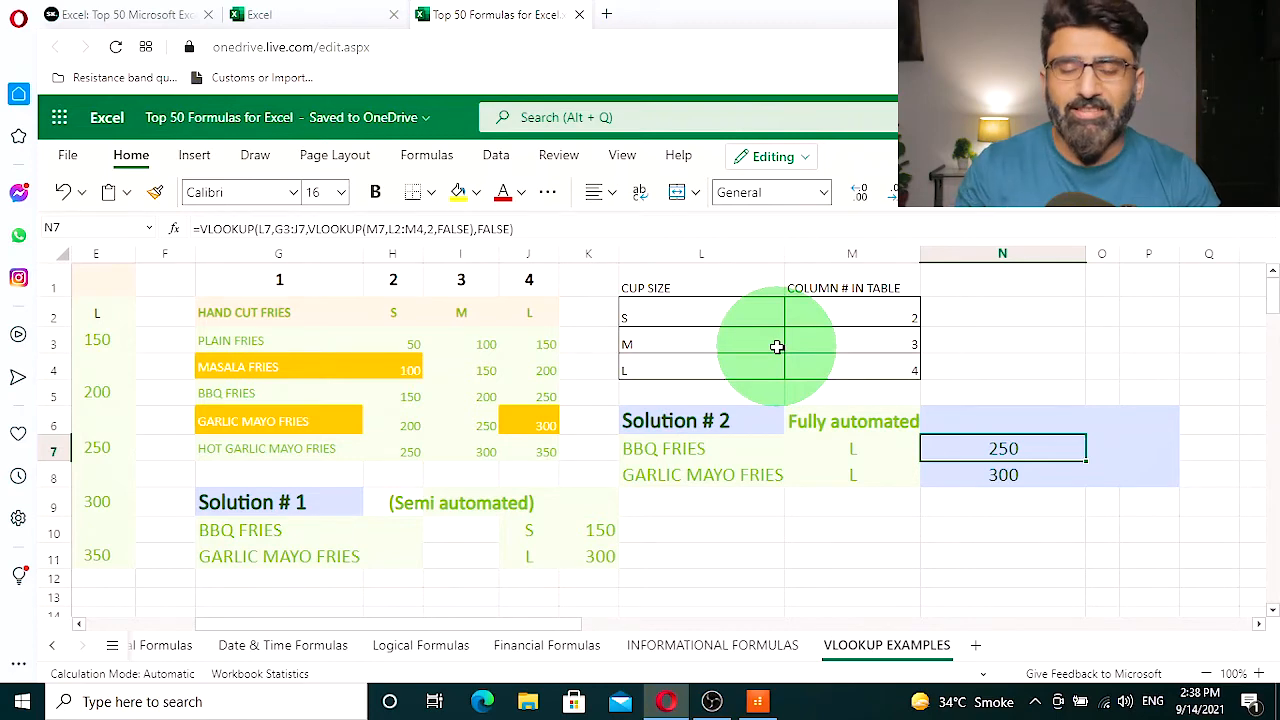
{"action": "double_click", "coordinate": [1003, 450]}
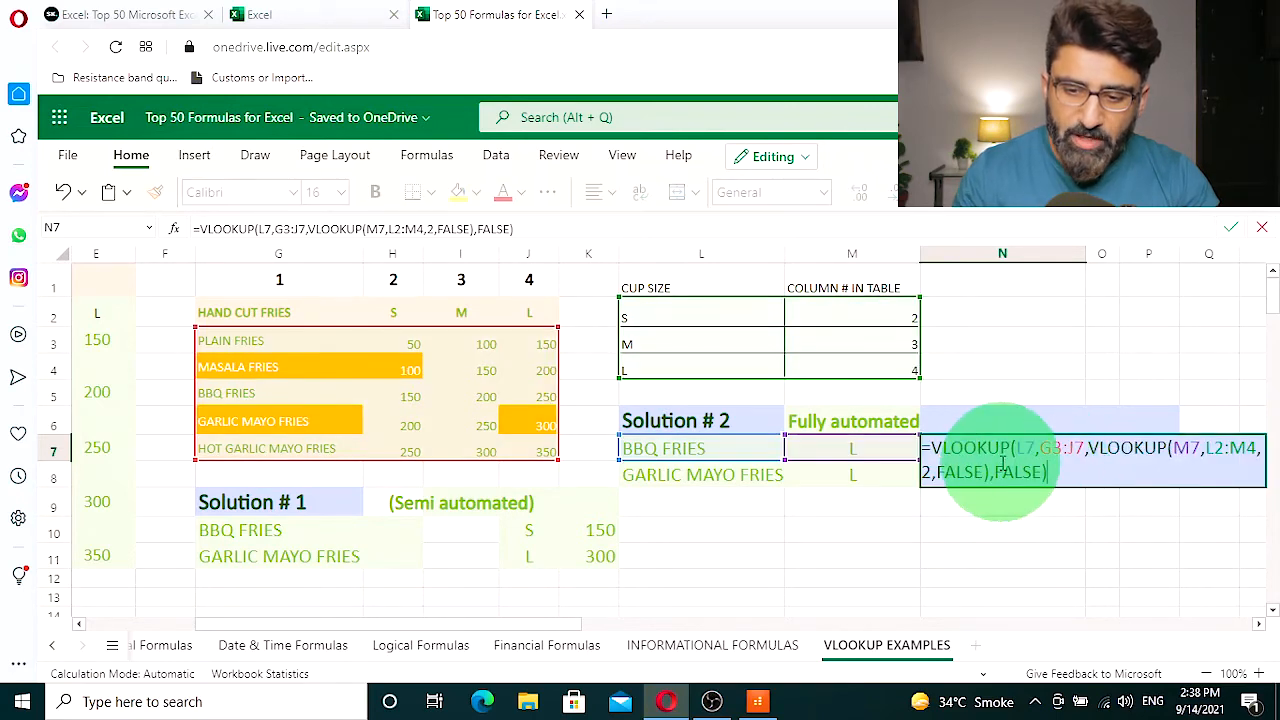
{"action": "left_click_drag", "start_coordinate": [1041, 449], "coordinate": [1082, 449]}
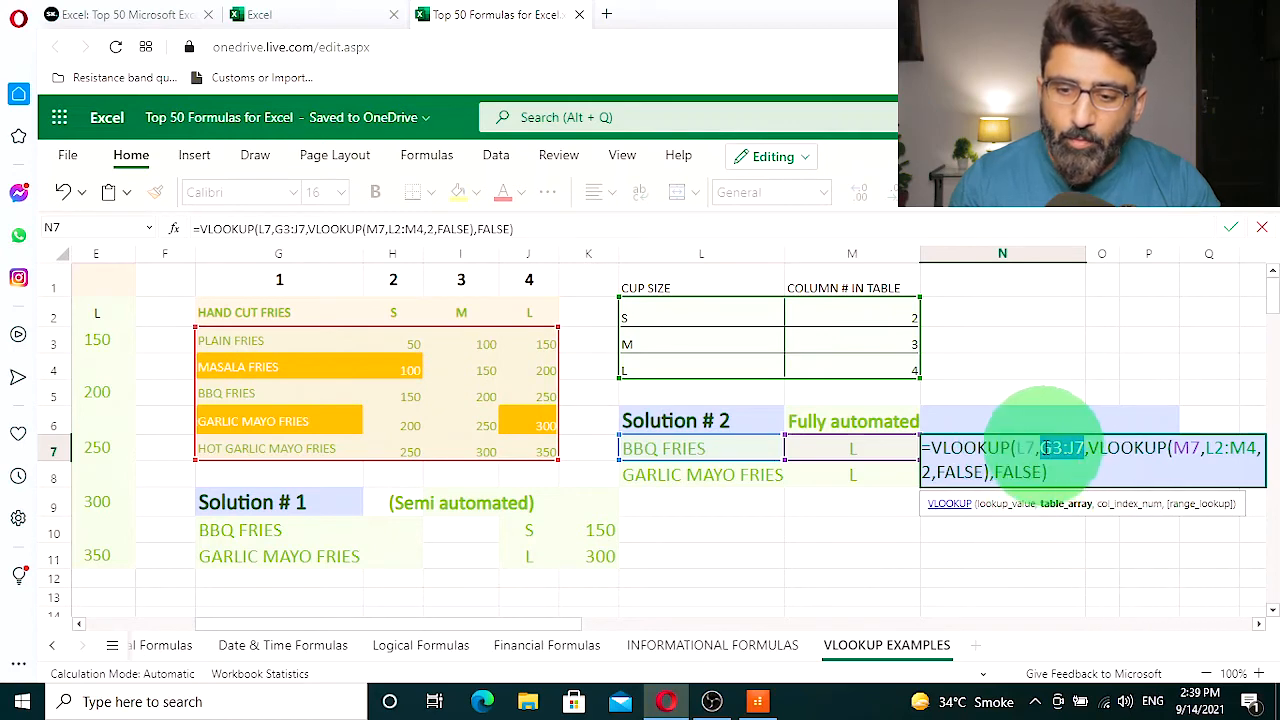
{"action": "left_click", "coordinate": [1042, 447]}
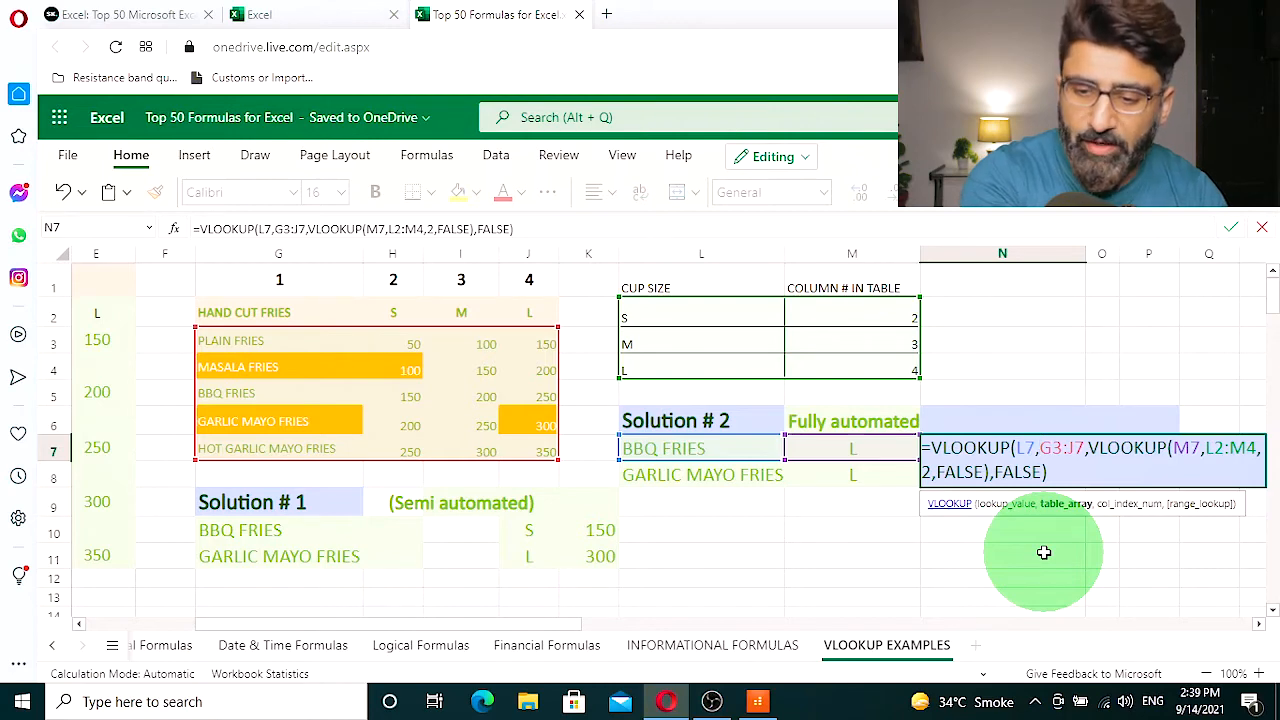
{"action": "type", "text": "$G"}
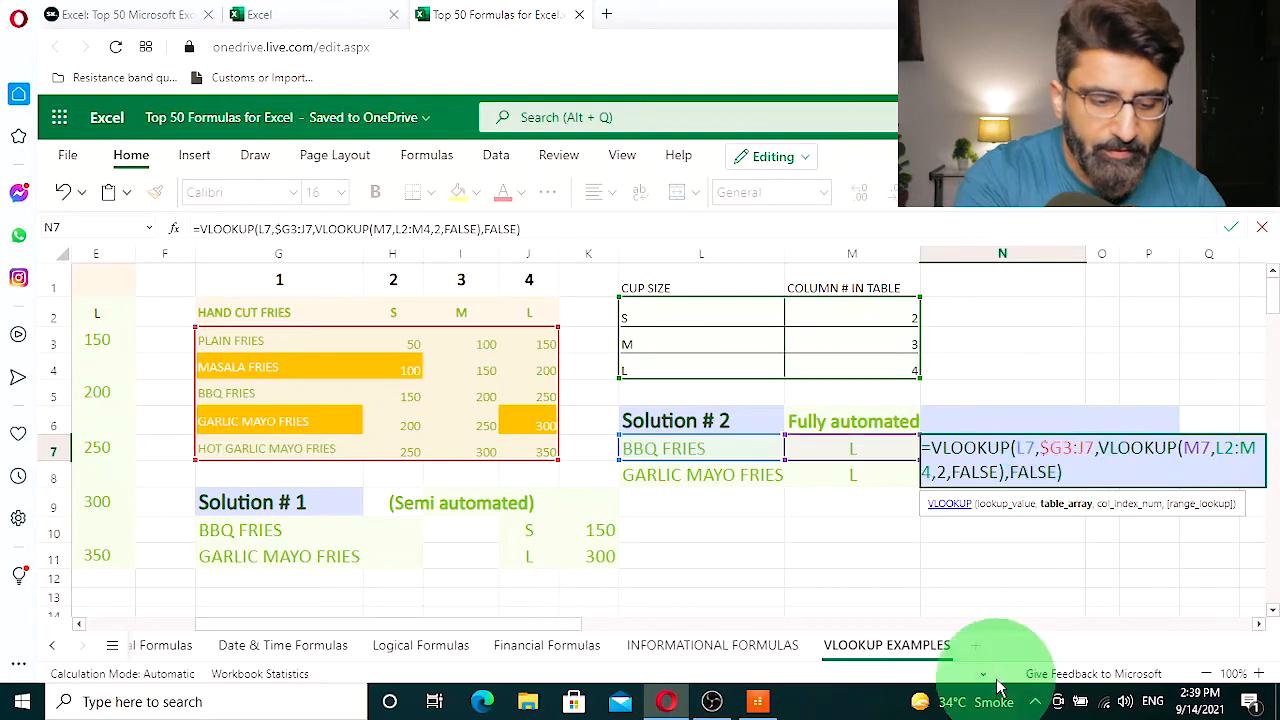
{"action": "type", "text": "$3:"}
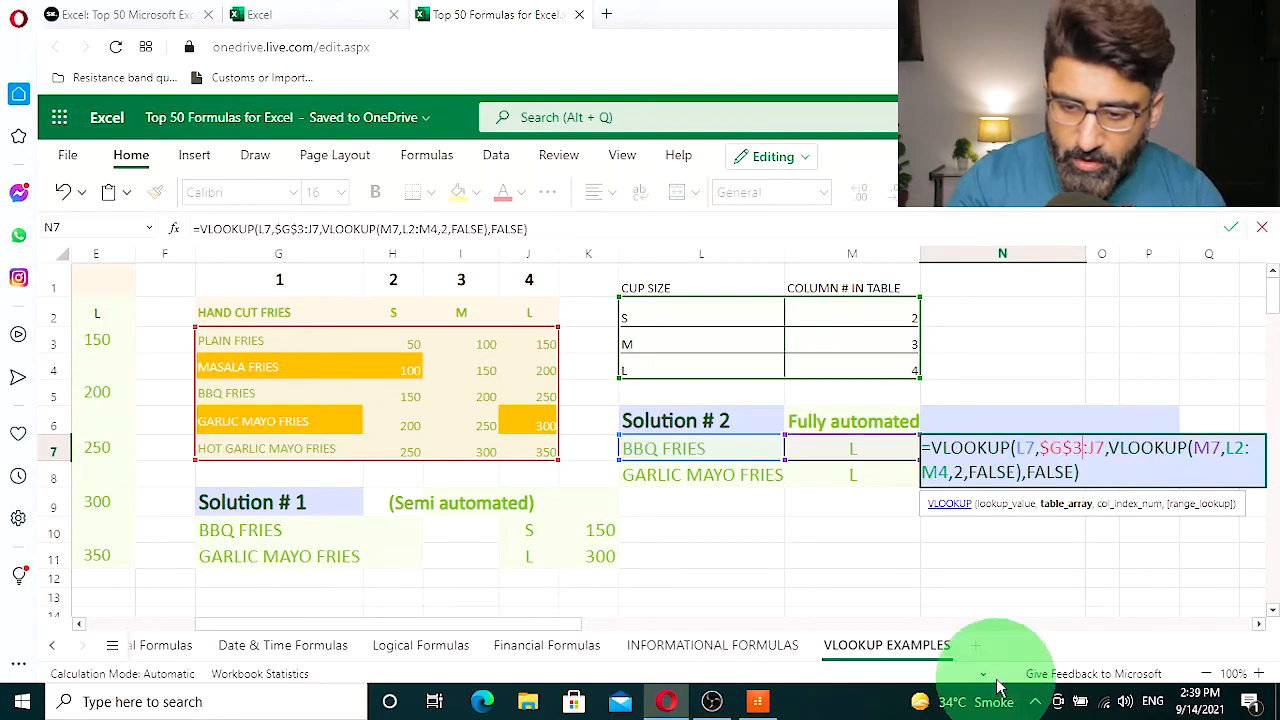
{"action": "type", "text": "$J"}
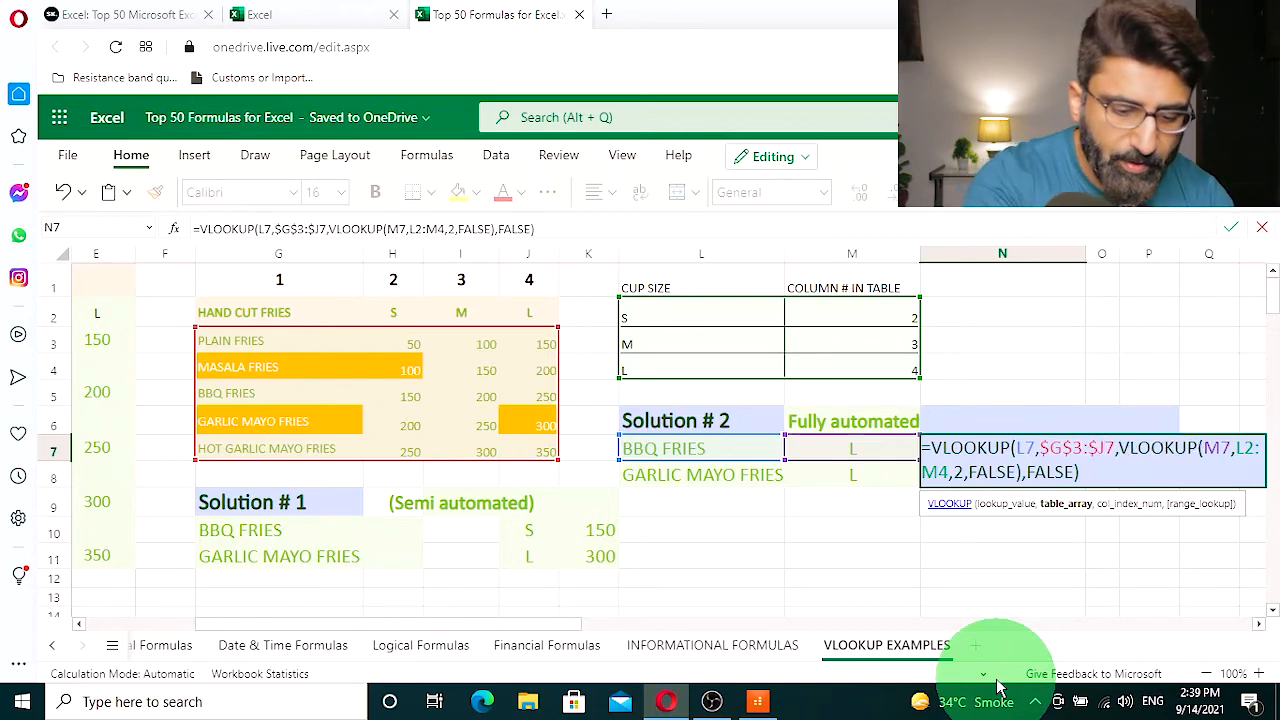
{"action": "type", "text": "$"}
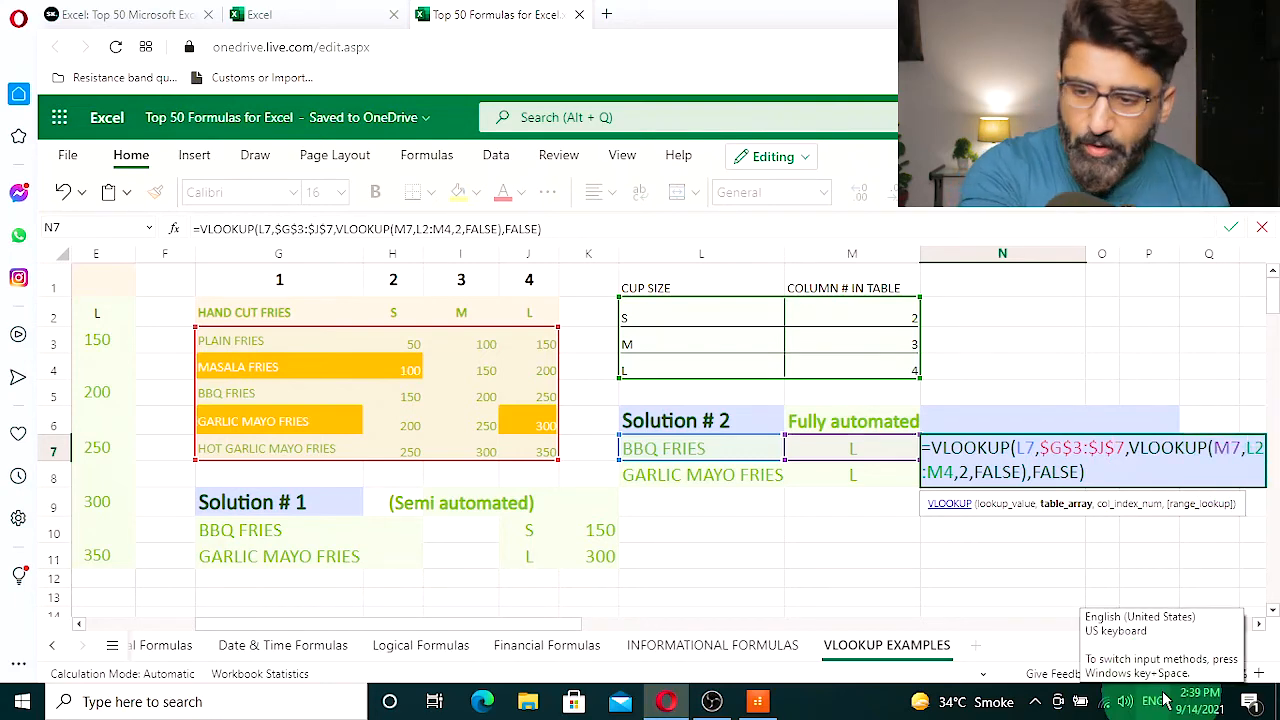
- Make the inner VLOOKUP's table array in N7 absolute as $L$2:$M$4 and commit the formula
{"action": "type", "text": "$L"}
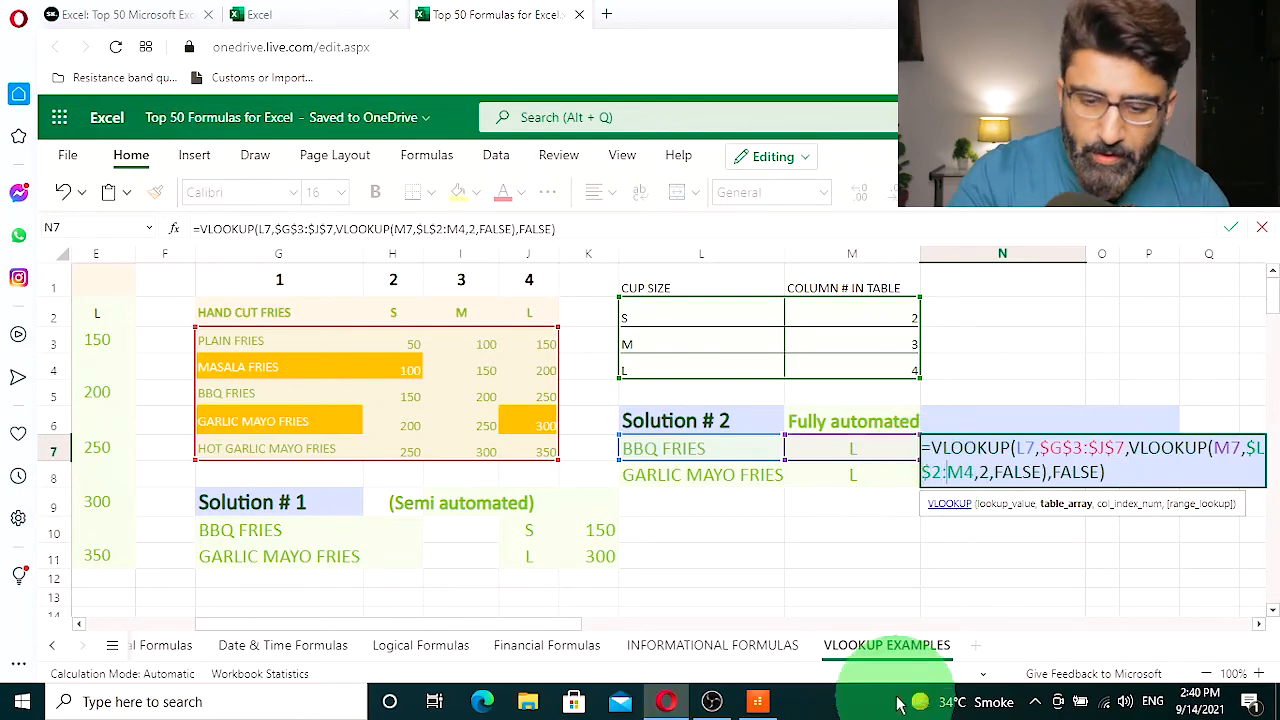
{"action": "type", "text": "$G"}
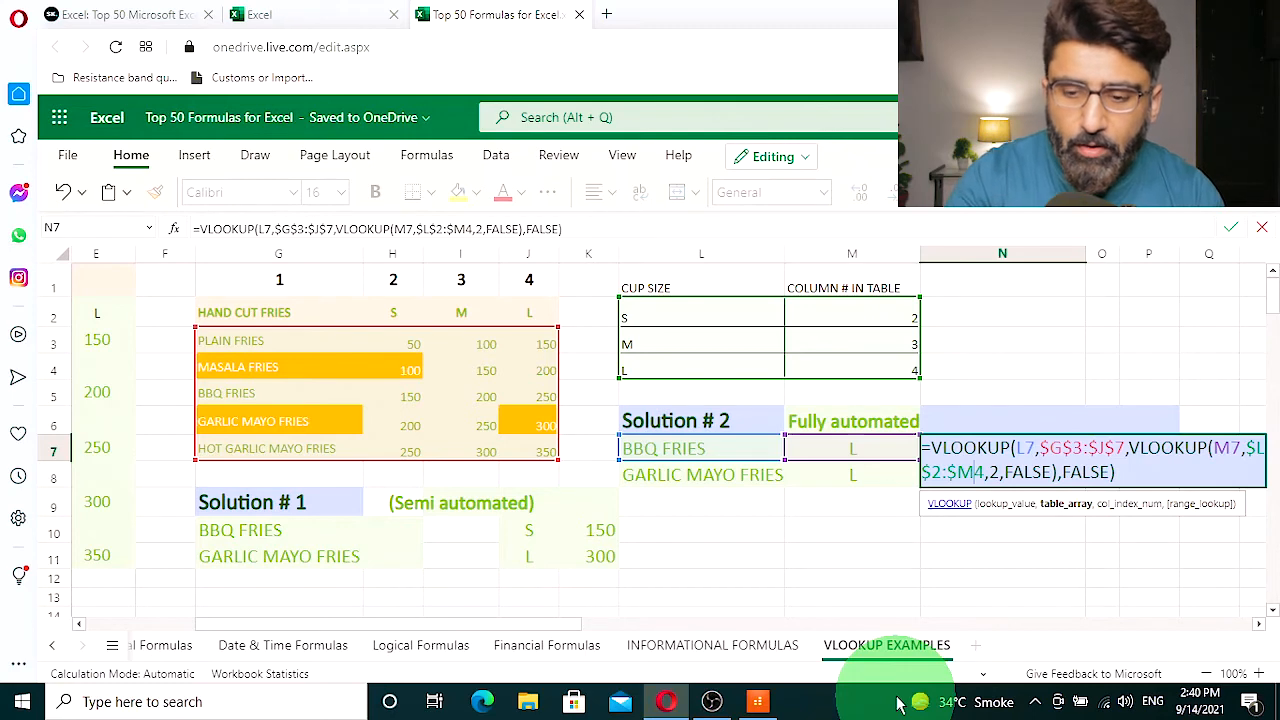
{"action": "type", "text": "$"}
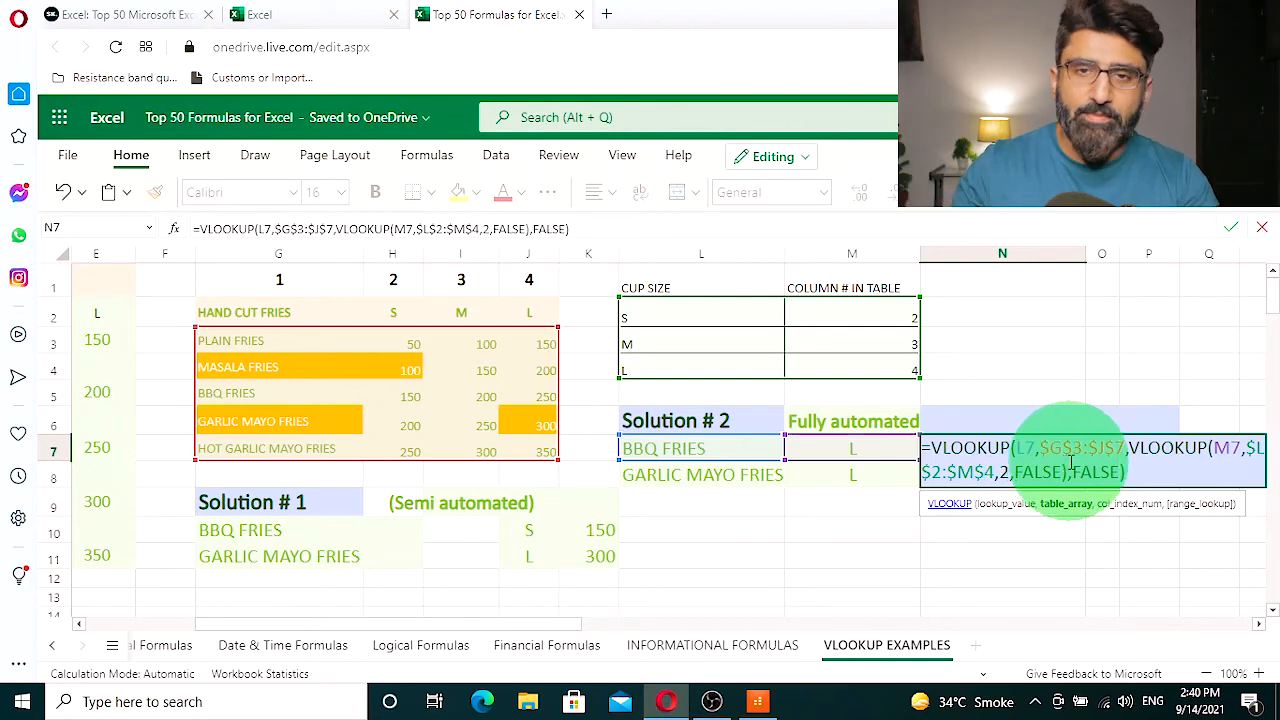
{"action": "double_click", "coordinate": [981, 451]}
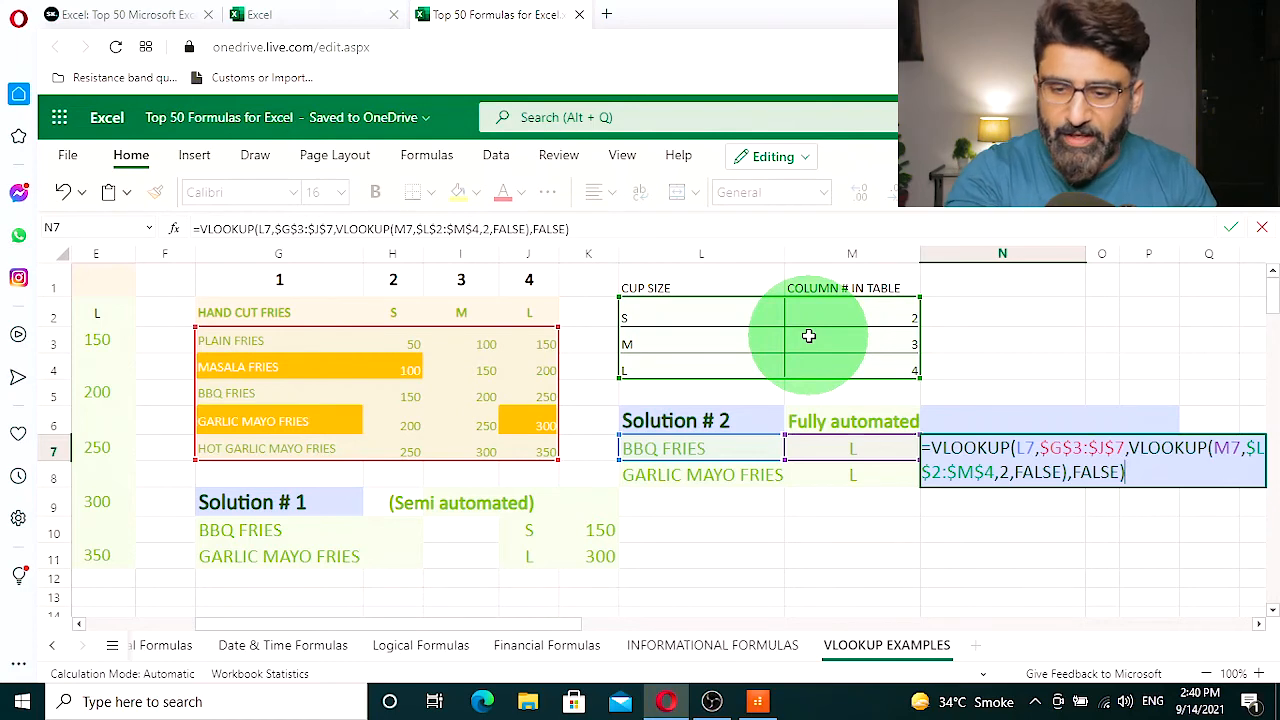
{"action": "key", "text": "Return"}
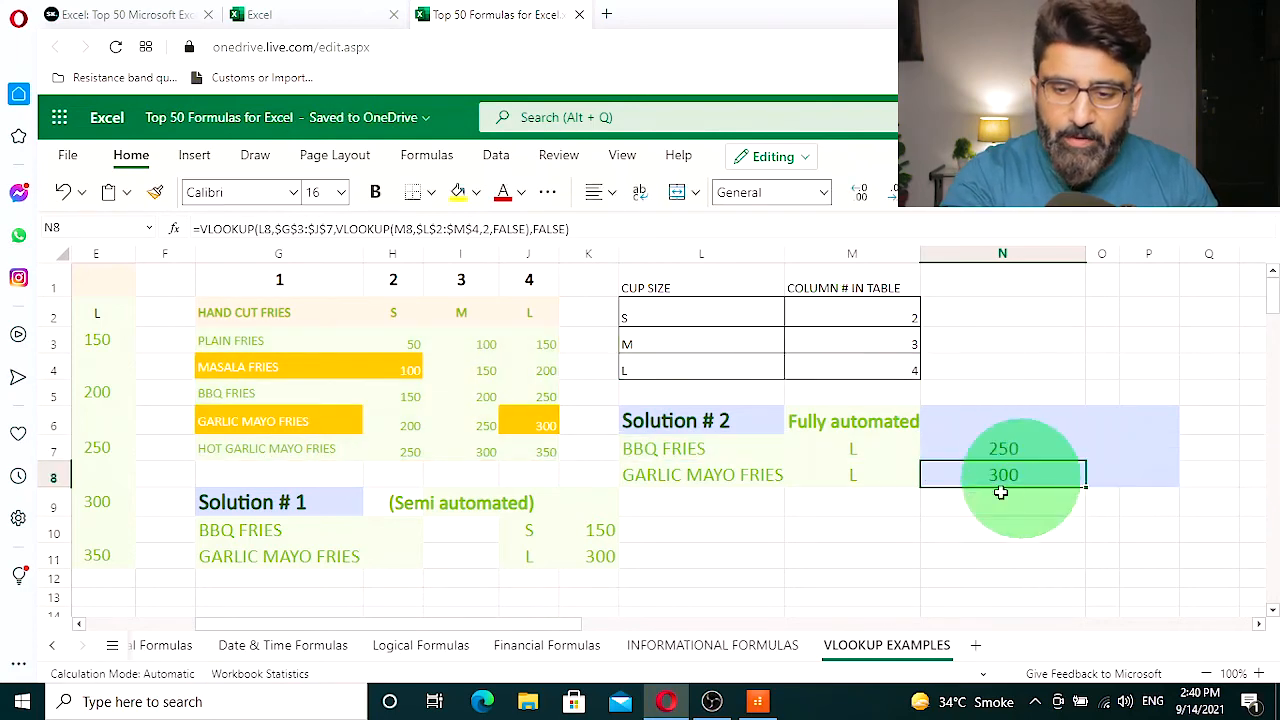
- Clear the old formula in N8 and fill N7's nested VLOOKUP down into it
{"action": "left_click", "coordinate": [985, 447]}
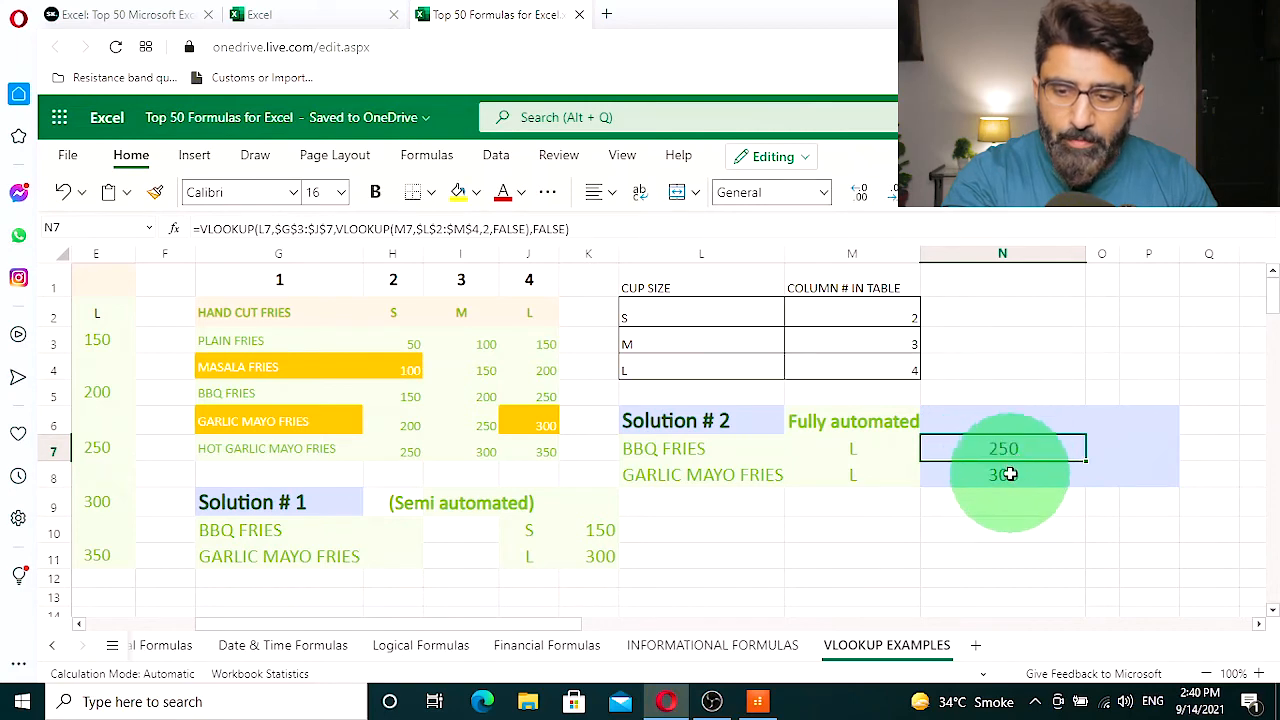
{"action": "left_click", "coordinate": [1008, 473]}
{"action": "key", "text": "BackSpace"}
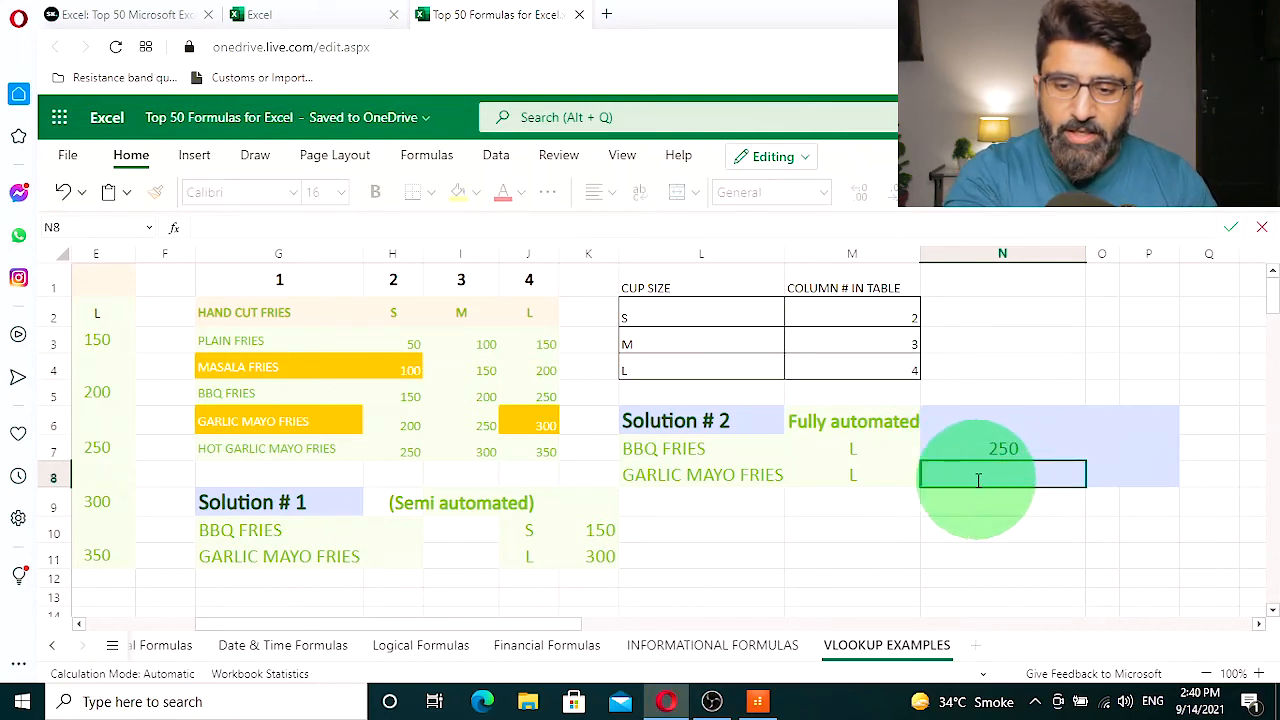
{"action": "left_click", "coordinate": [1008, 449]}
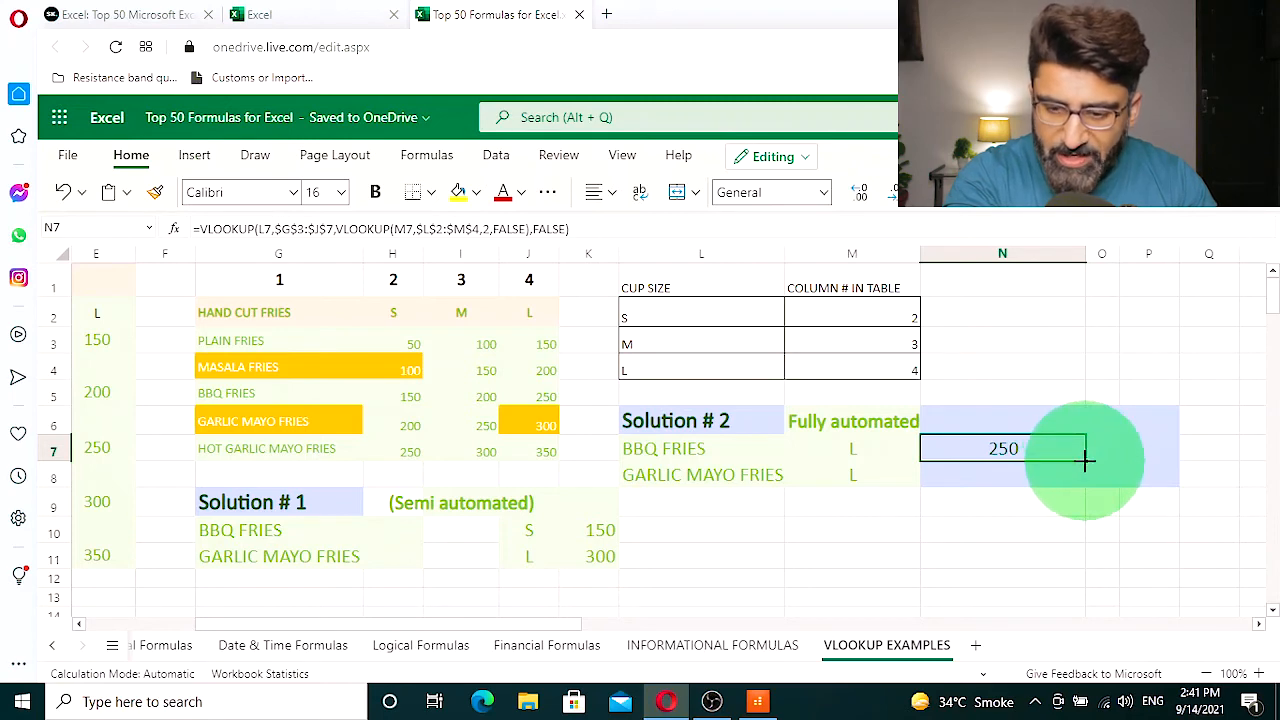
{"action": "left_click_drag", "start_coordinate": [1085, 460], "coordinate": [1078, 483]}
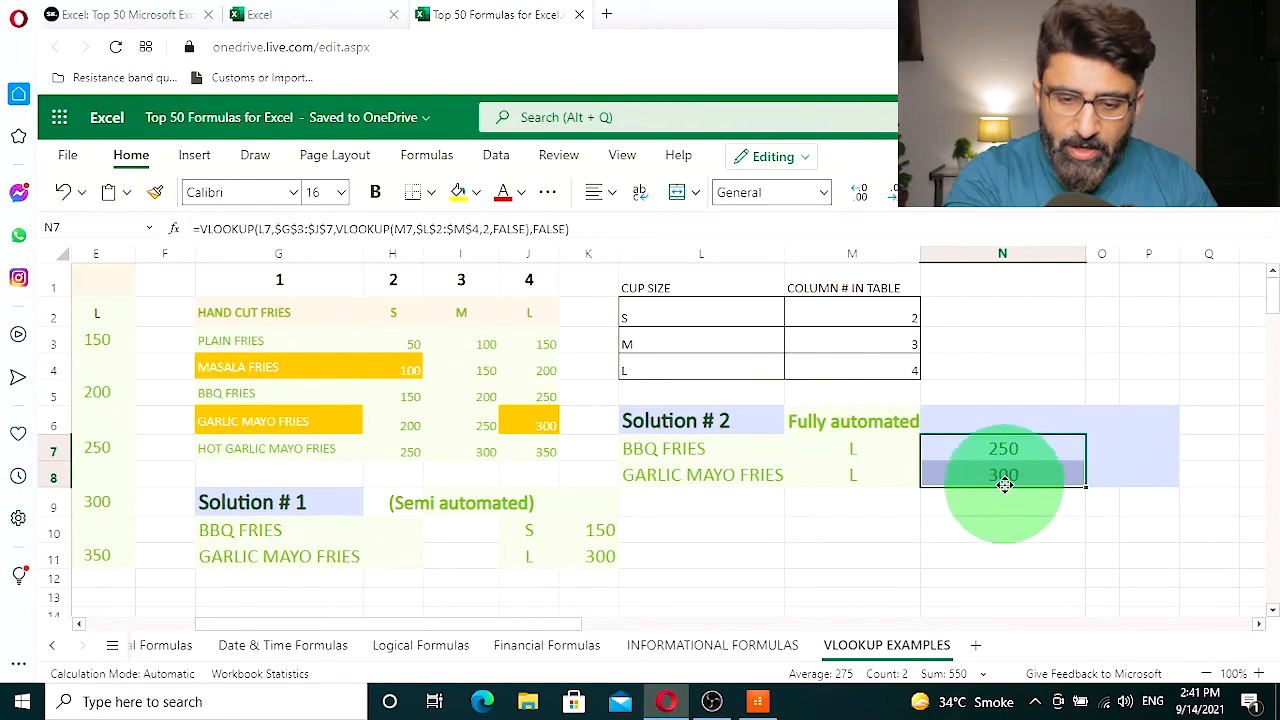
- Change the second Solution # 2 entry to PLAIN FRIES in L8 and size S in M8
{"action": "double_click", "coordinate": [700, 474]}
{"action": "mouse_move", "coordinate": [668, 712]}
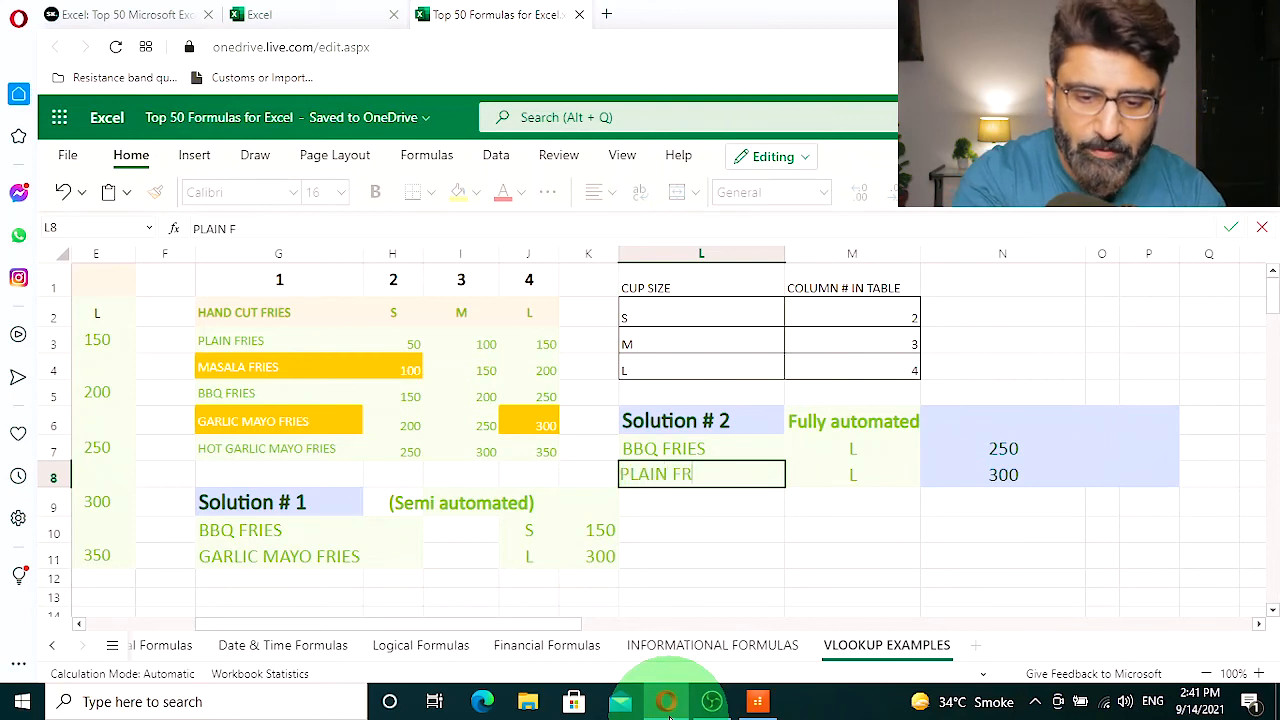
{"action": "key", "text": "Return"}
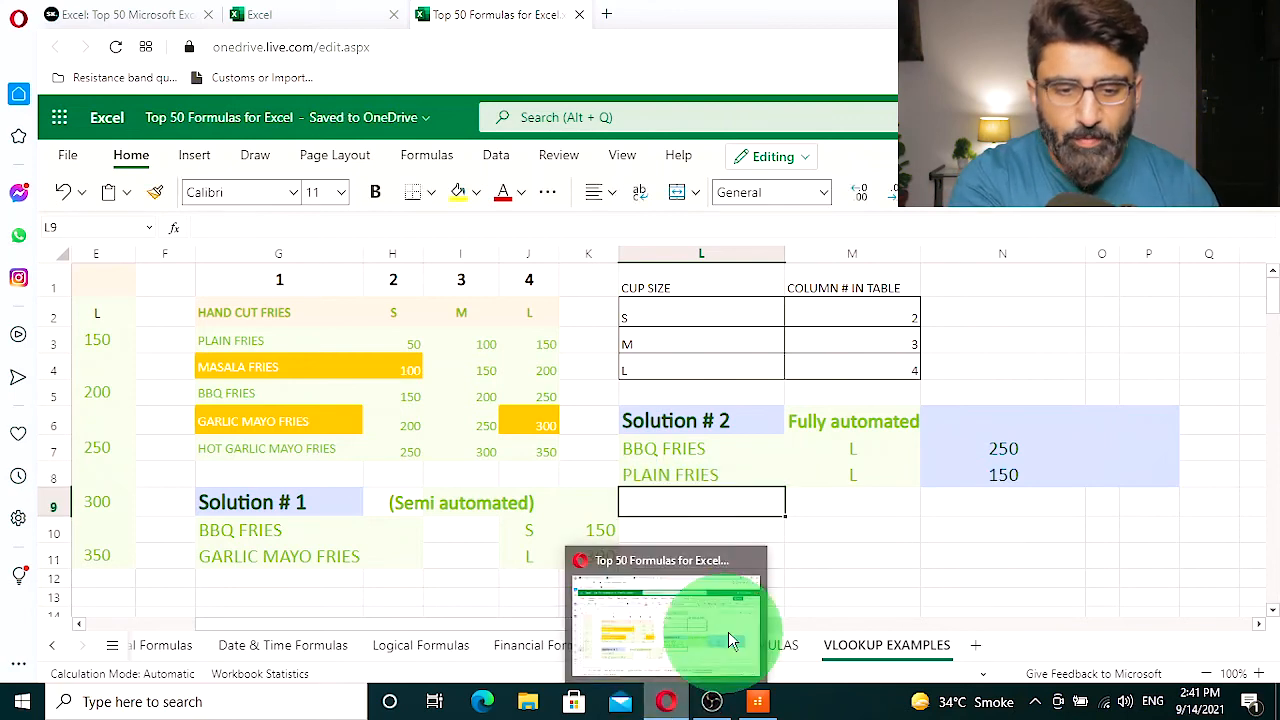
{"action": "double_click", "coordinate": [851, 474]}
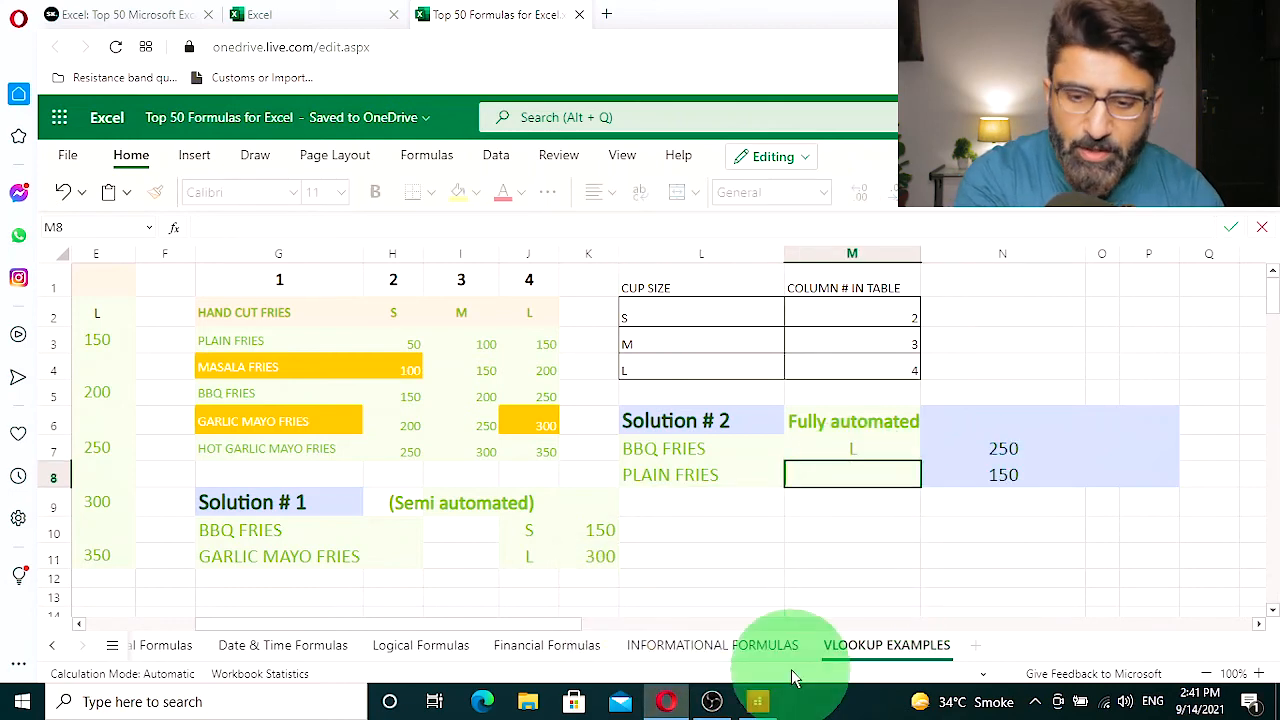
{"action": "key", "text": "Return"}
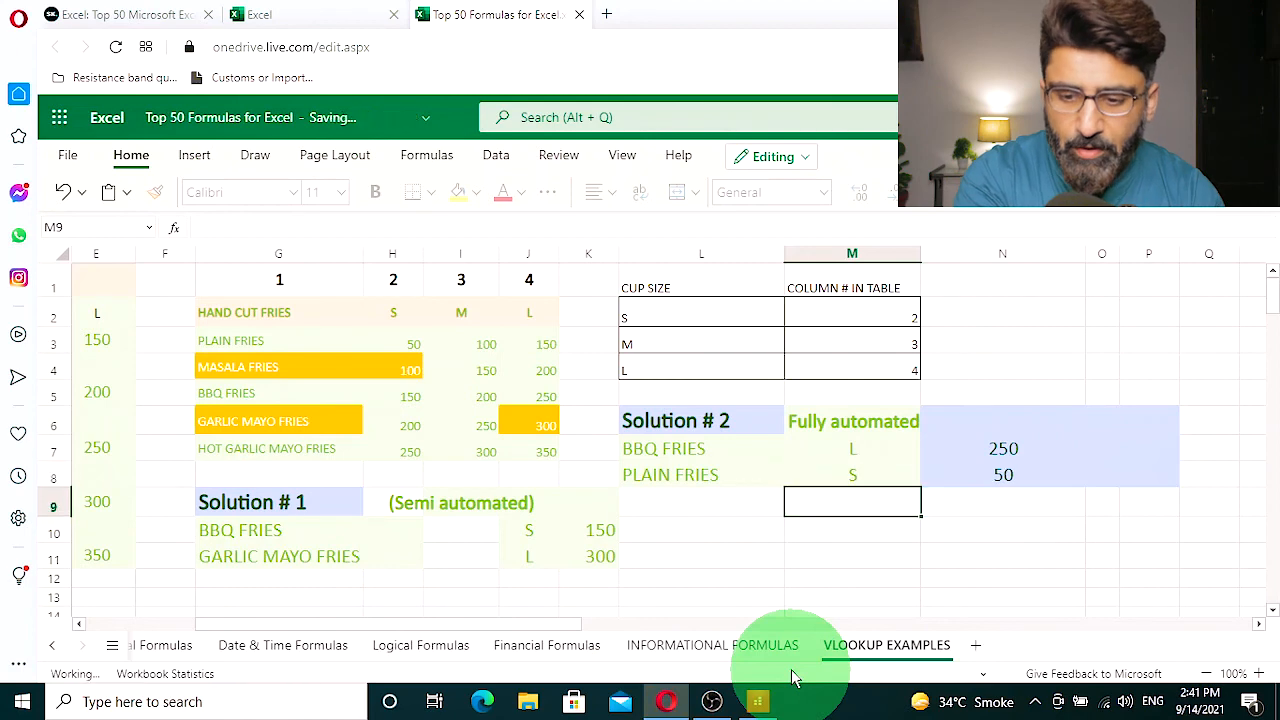